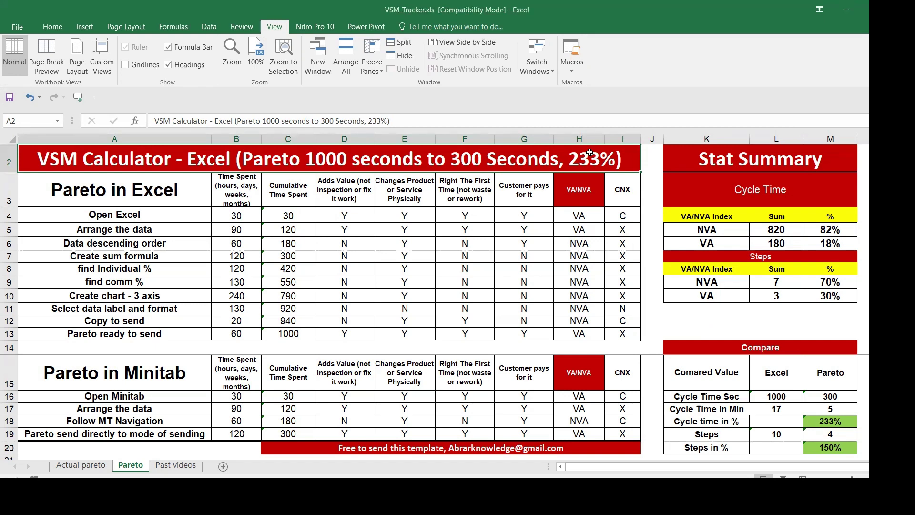
# Step: Review the Excel Pareto steps and their time-spent values, starting from 30 seconds
pyautogui.click(164, 190)
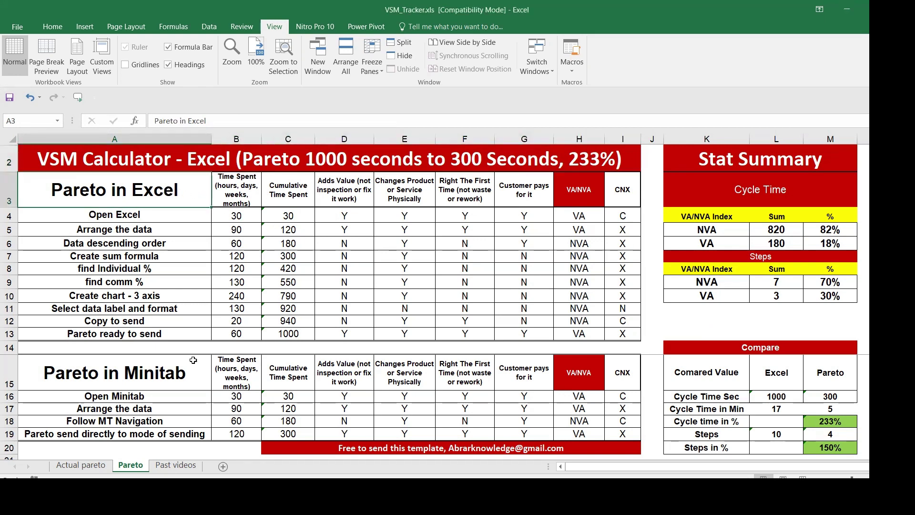
pyautogui.click(165, 371)
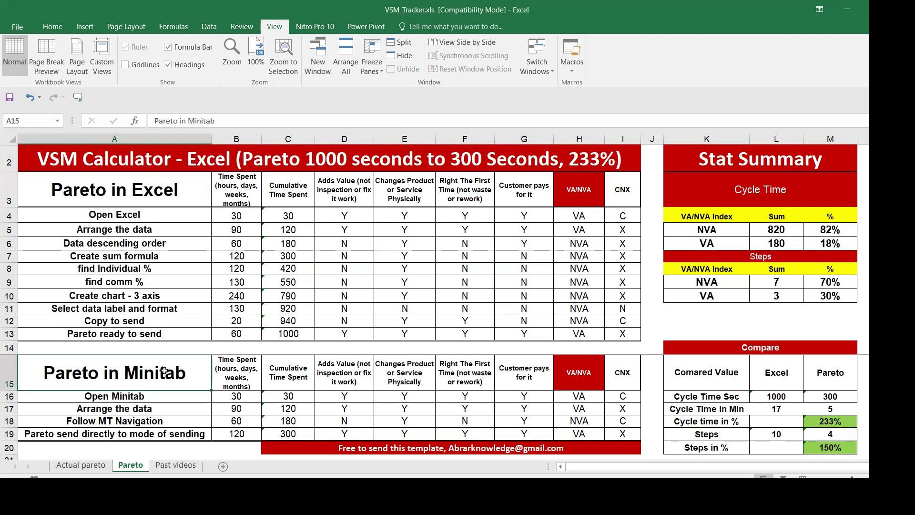
pyautogui.moveTo(241, 186); pyautogui.dragTo(238, 323)
pyautogui.click(246, 191)
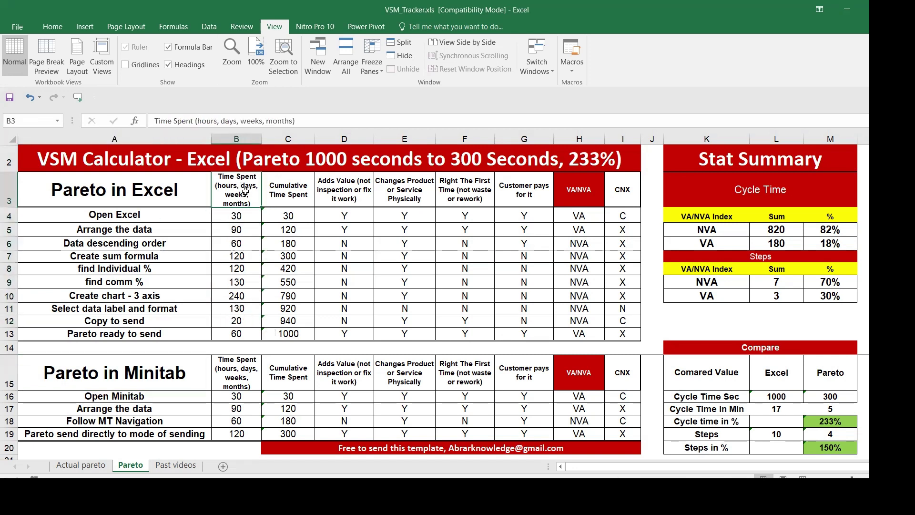
pyautogui.click(243, 223)
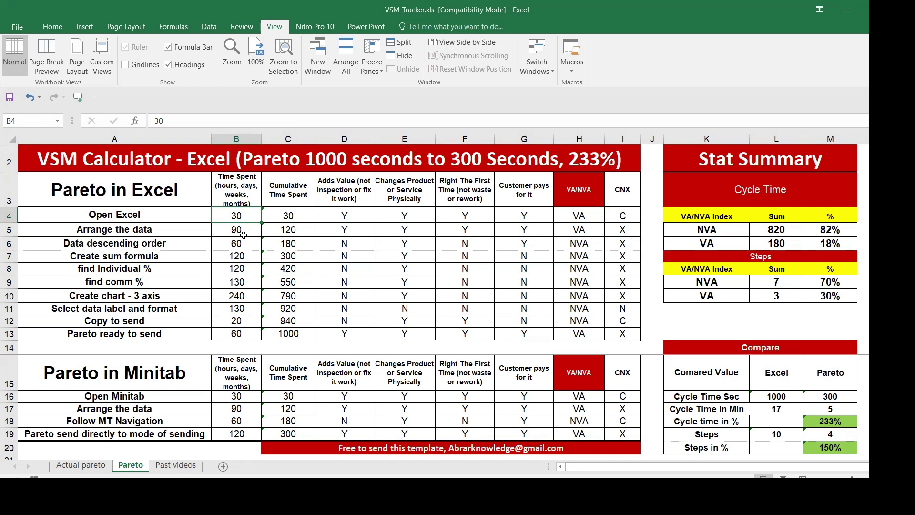
pyautogui.press('Down')
pyautogui.press('Down')
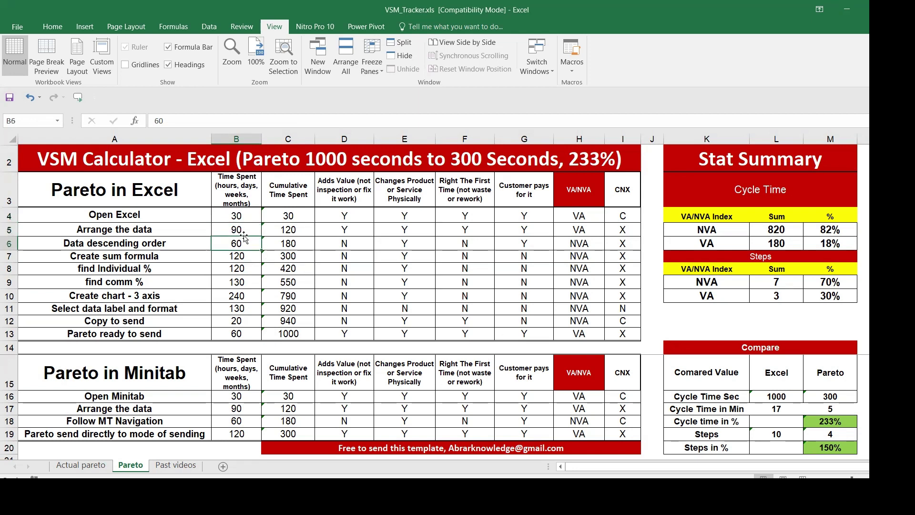
pyautogui.press('Down')
pyautogui.press('Down')
pyautogui.press('Down')
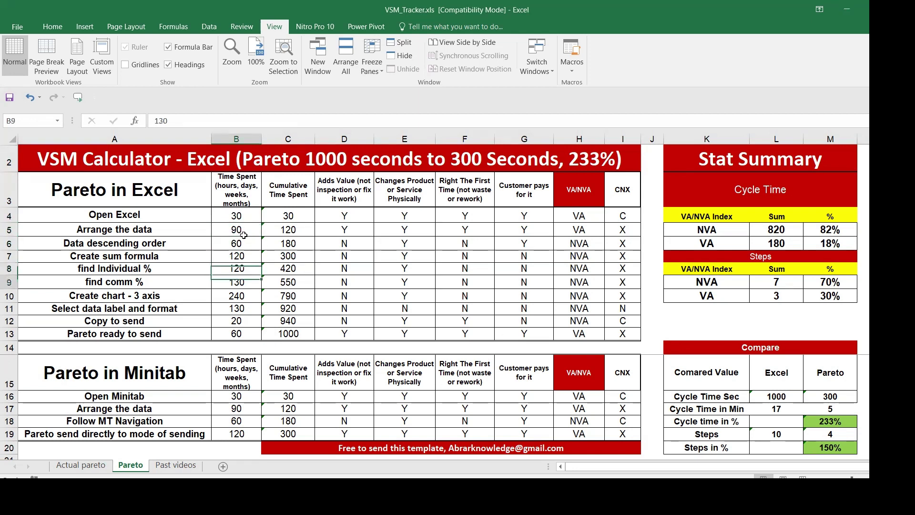
pyautogui.press('Down')
pyautogui.press('Down')
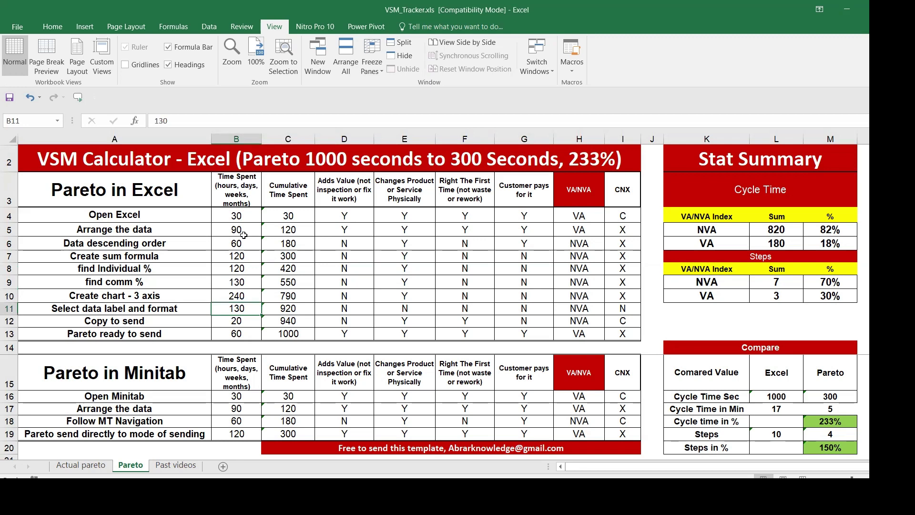
pyautogui.press('Down')
pyautogui.press('Down')
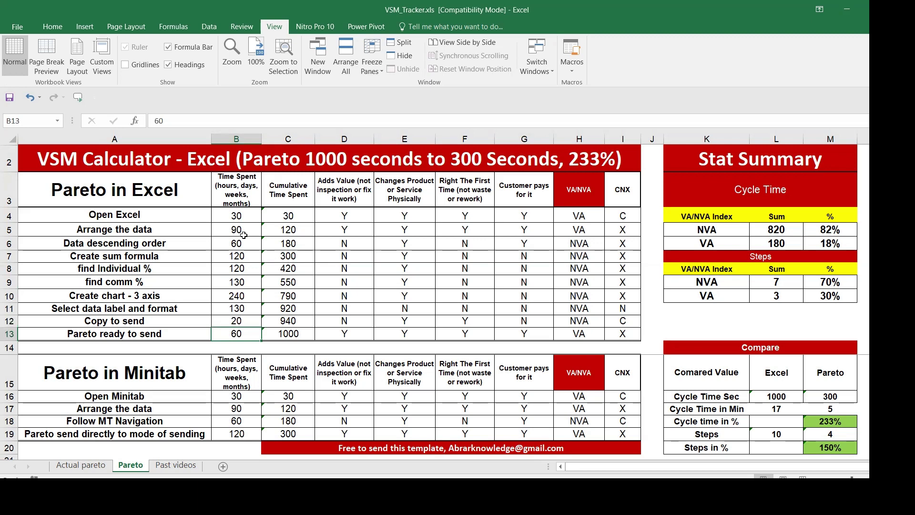
pyautogui.moveTo(156, 211); pyautogui.dragTo(156, 334)
# Step: Compare with the Actual pareto sheet's defect quantities and Contribution % values
pyautogui.click(98, 469)
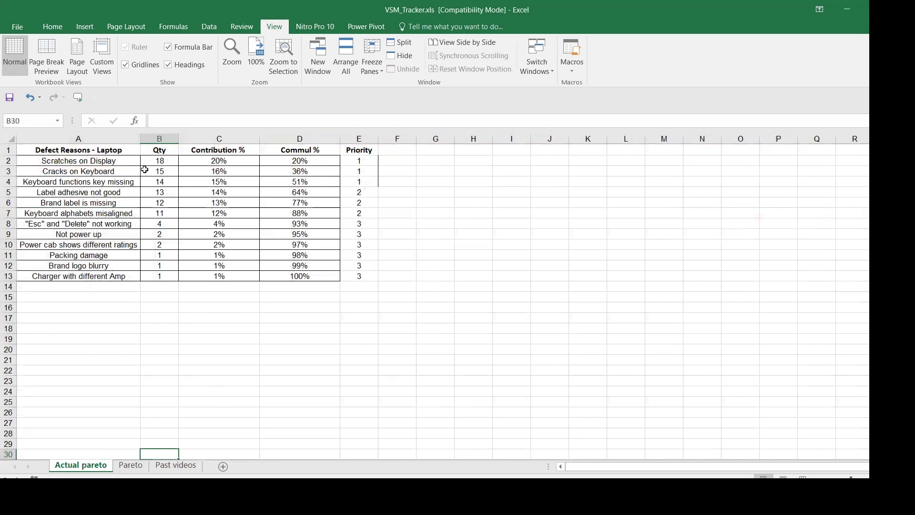
pyautogui.moveTo(214, 150); pyautogui.dragTo(215, 181)
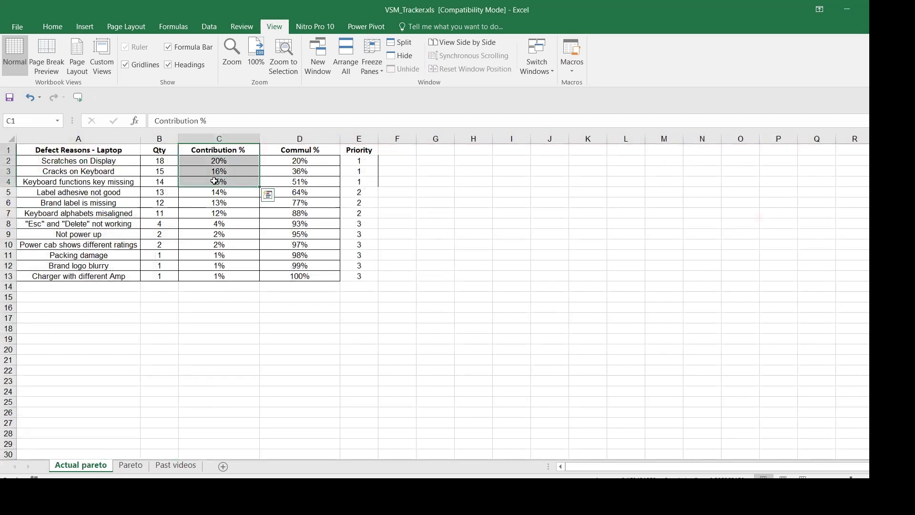
pyautogui.moveTo(165, 161); pyautogui.dragTo(161, 277)
pyautogui.moveTo(224, 160); pyautogui.dragTo(222, 256)
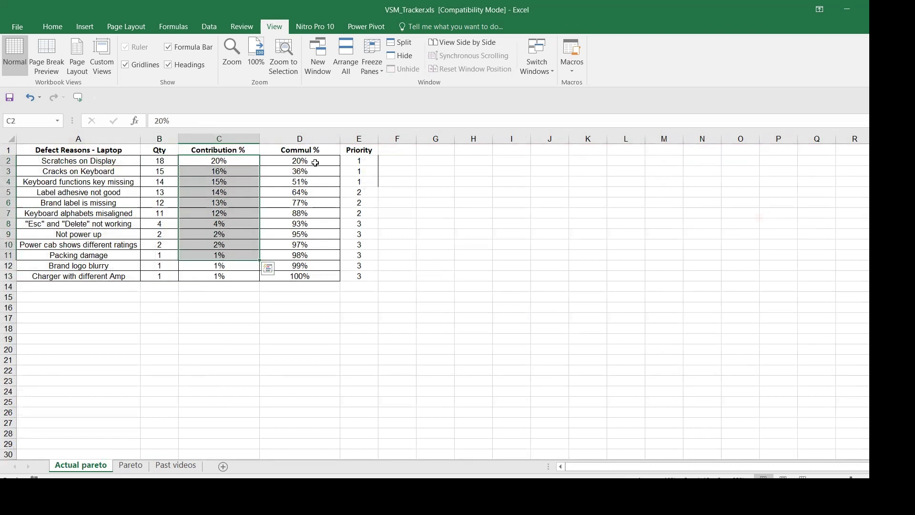
pyautogui.click(135, 469)
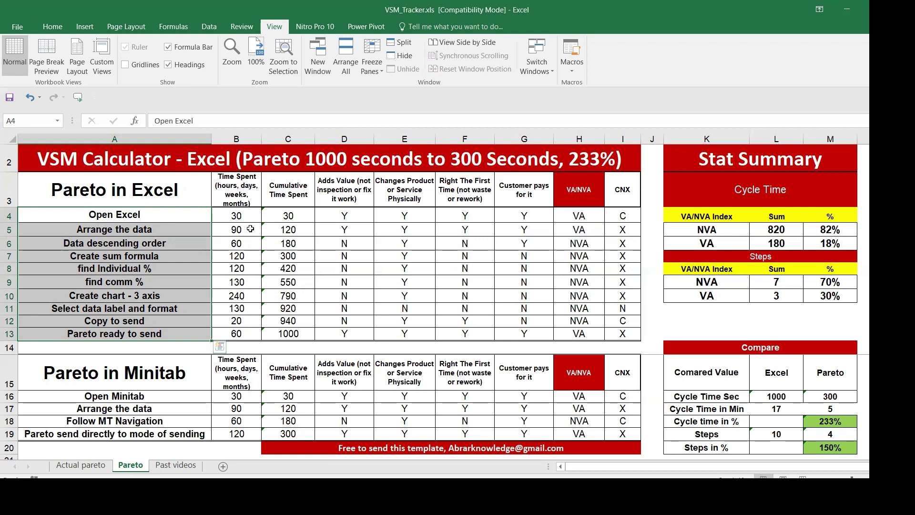
# Step: Inspect the Cumulative Time Spent running-total formulas down to the C13 total
pyautogui.click(278, 217)
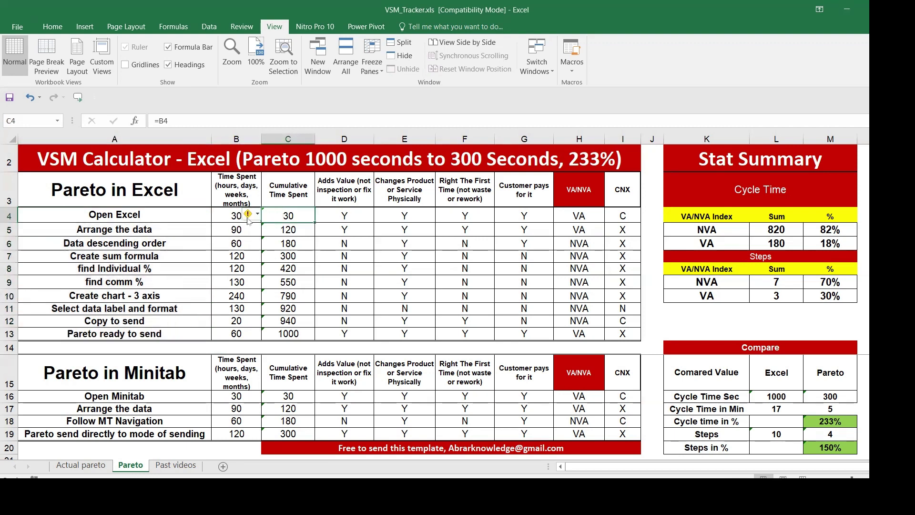
pyautogui.click(273, 230)
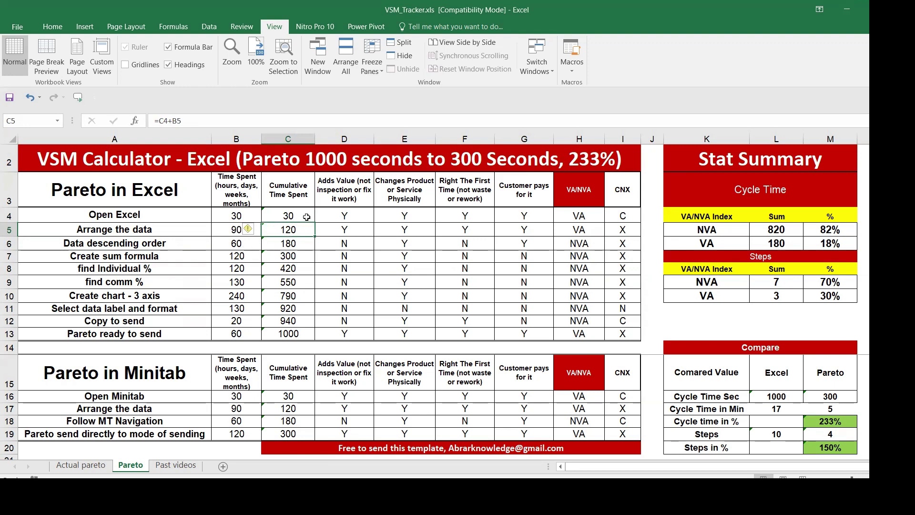
pyautogui.moveTo(305, 215); pyautogui.dragTo(294, 329)
pyautogui.click(293, 333)
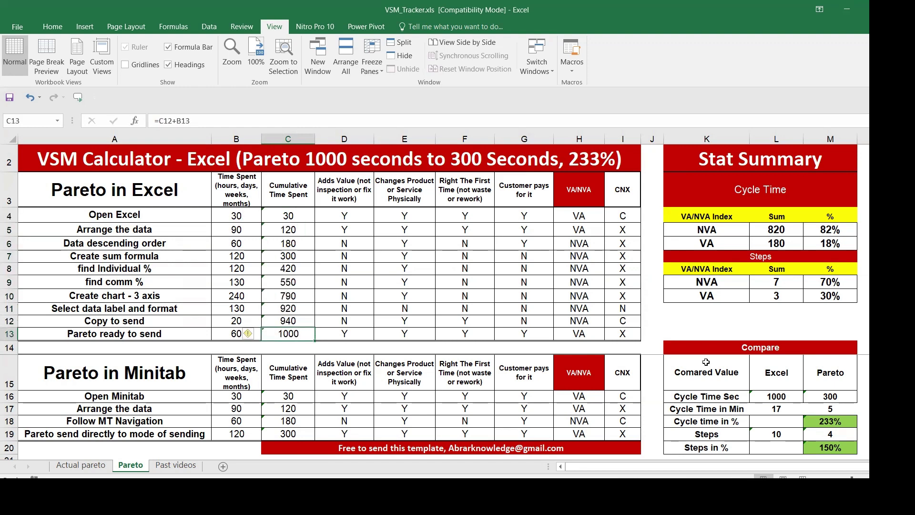
pyautogui.click(776, 418)
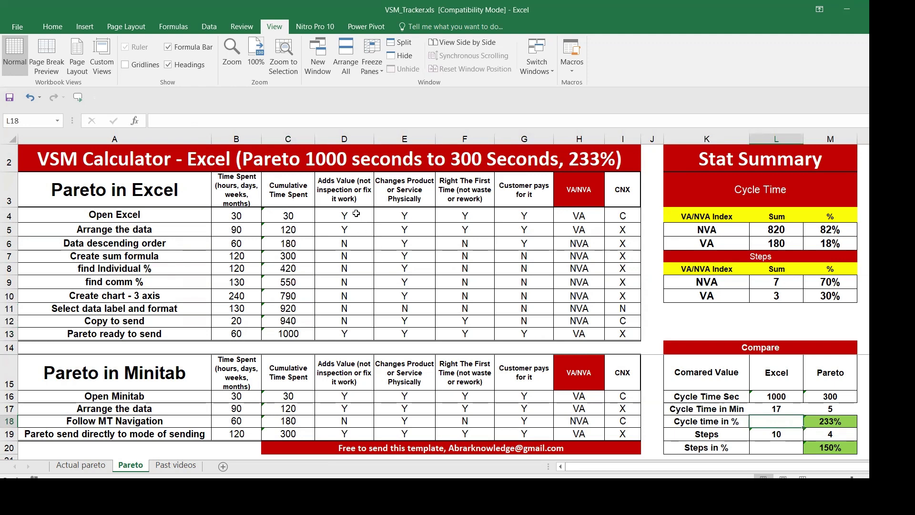
# Step: Read the four value-adding criteria headings, from Adds Value to Customer pays for it
pyautogui.click(350, 189)
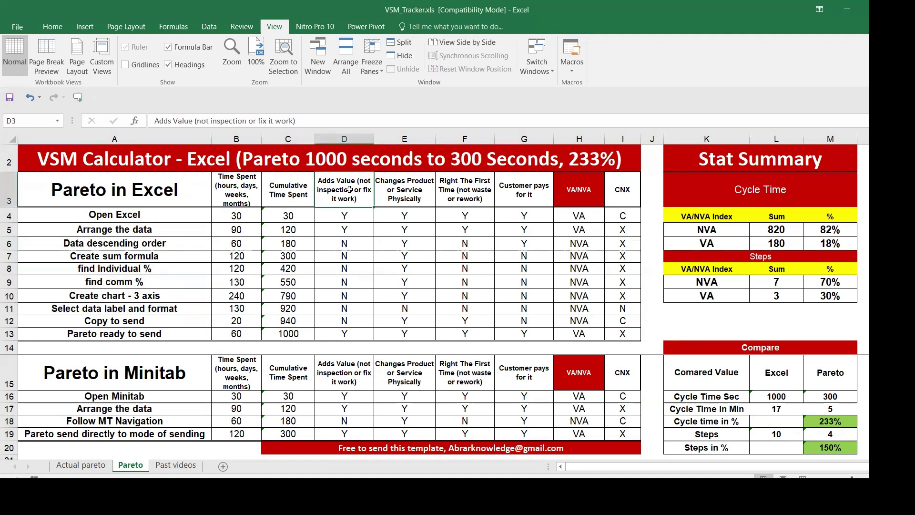
pyautogui.click(402, 193)
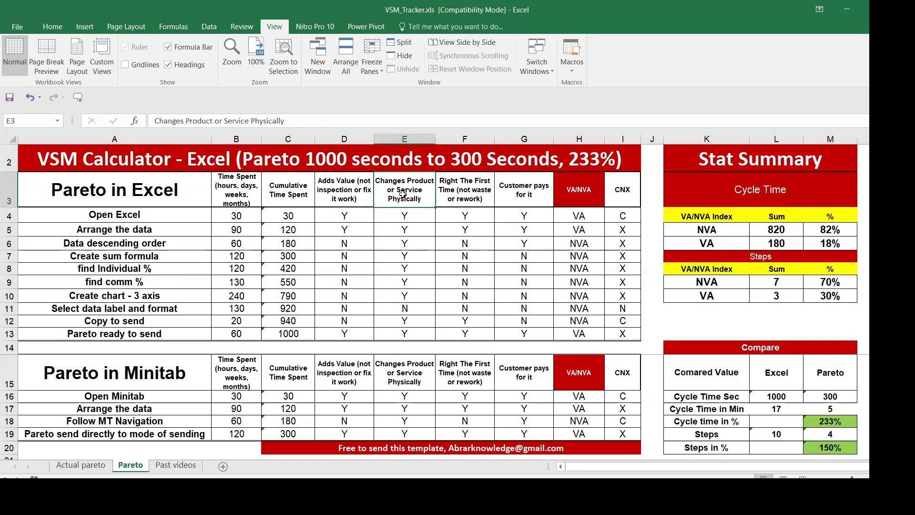
pyautogui.click(461, 193)
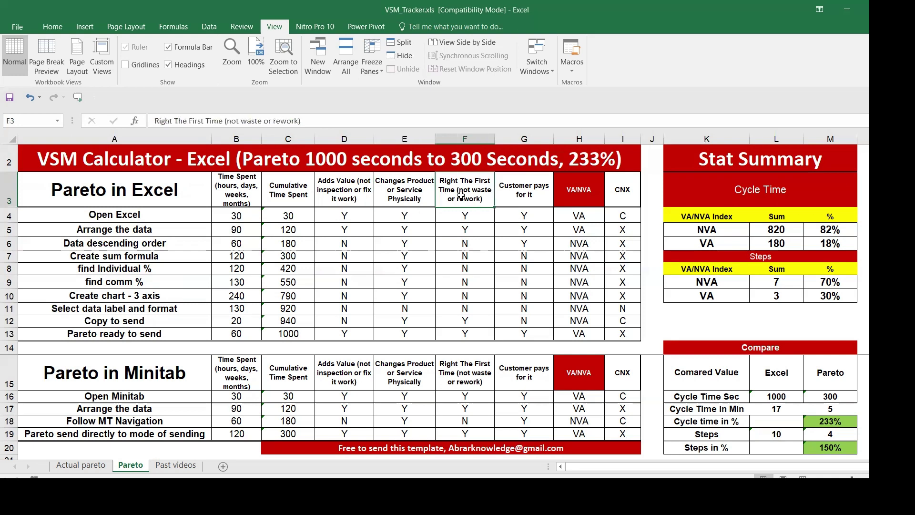
pyautogui.click(523, 193)
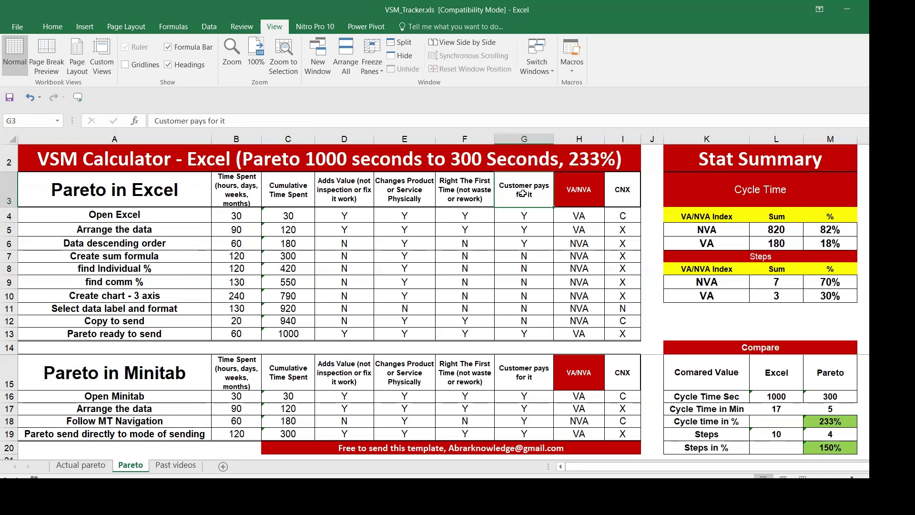
pyautogui.moveTo(344, 189); pyautogui.dragTo(505, 196)
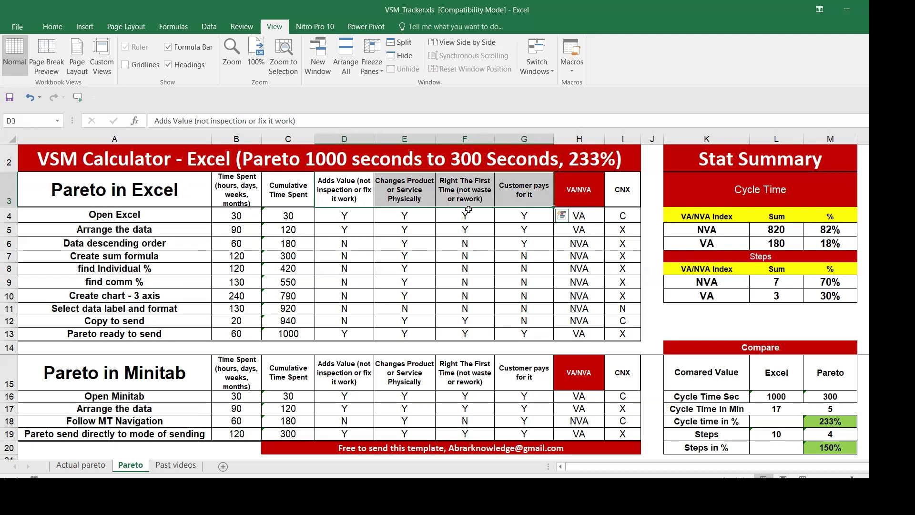
# Step: Check the criteria answers and VA result for Open Excel and Arrange the data
pyautogui.click(362, 219)
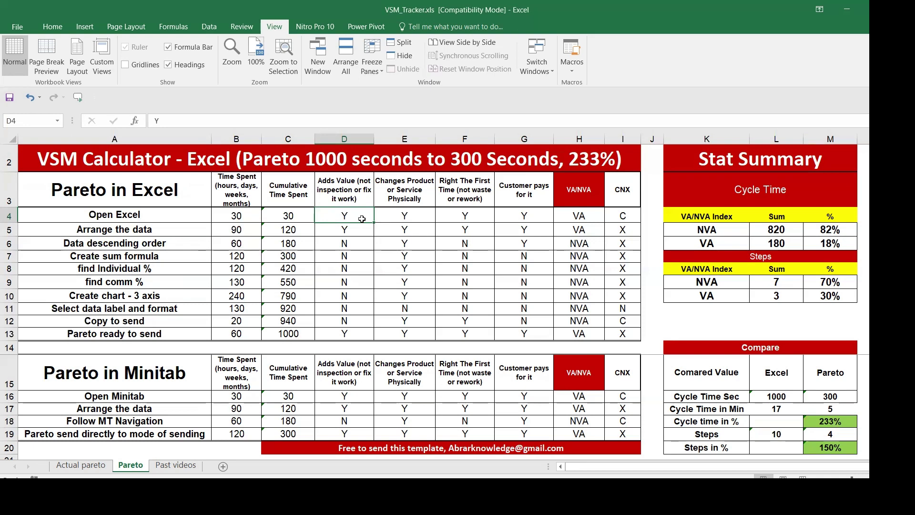
pyautogui.press('Right')
pyautogui.press('Right')
pyautogui.press('Right')
pyautogui.press('Right')
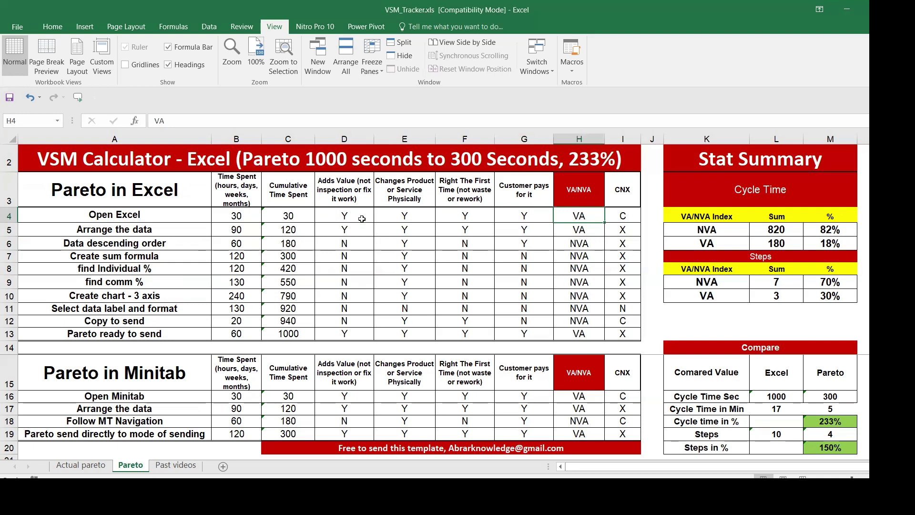
pyautogui.press('Down')
pyautogui.press('Left')
pyautogui.press('Down')
pyautogui.moveTo(340, 230); pyautogui.dragTo(393, 230)
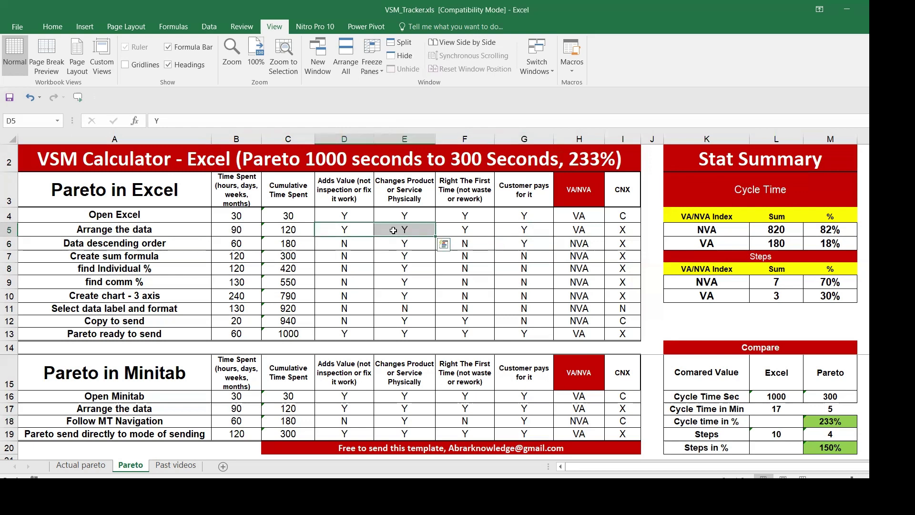
pyautogui.moveTo(358, 229); pyautogui.dragTo(564, 230)
pyautogui.click(564, 230)
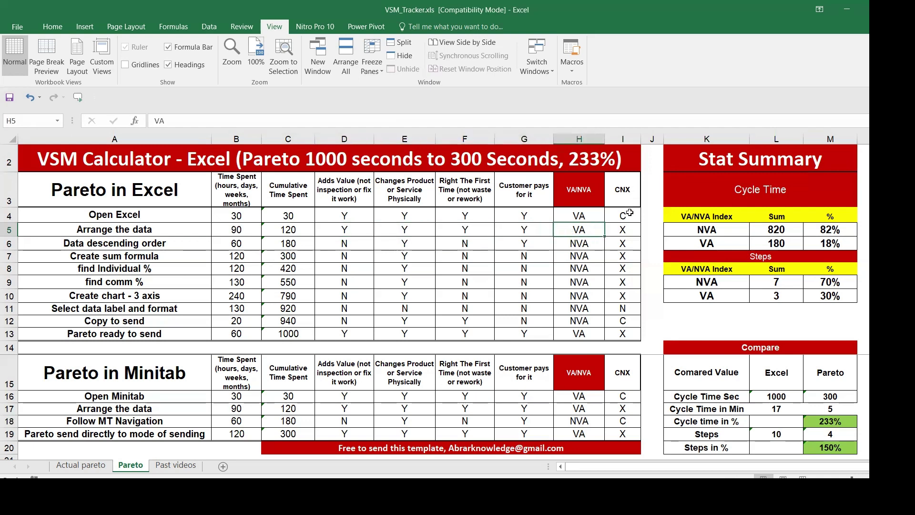
# Step: Review the NVA steps' criteria answers and the VA/NVA classifications of all Excel steps
pyautogui.moveTo(627, 204); pyautogui.dragTo(624, 334)
pyautogui.moveTo(347, 243); pyautogui.dragTo(531, 310)
pyautogui.click(530, 309)
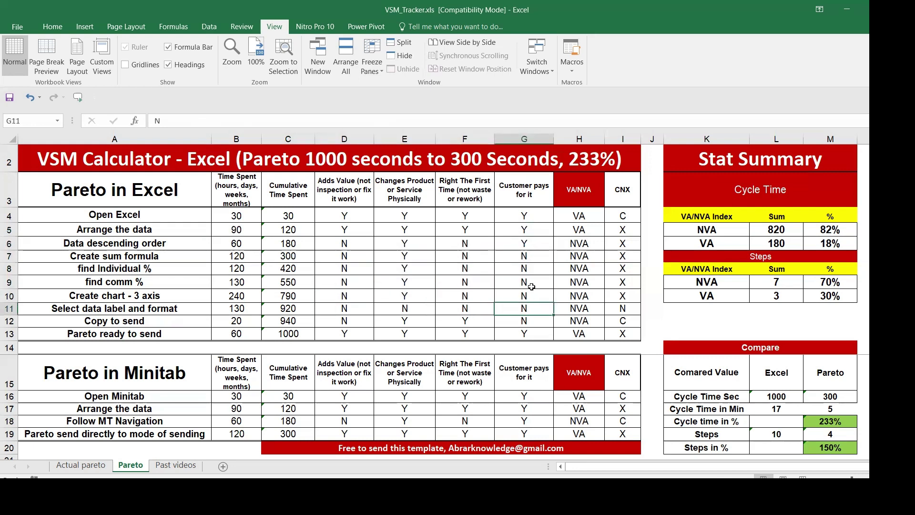
pyautogui.click(525, 229)
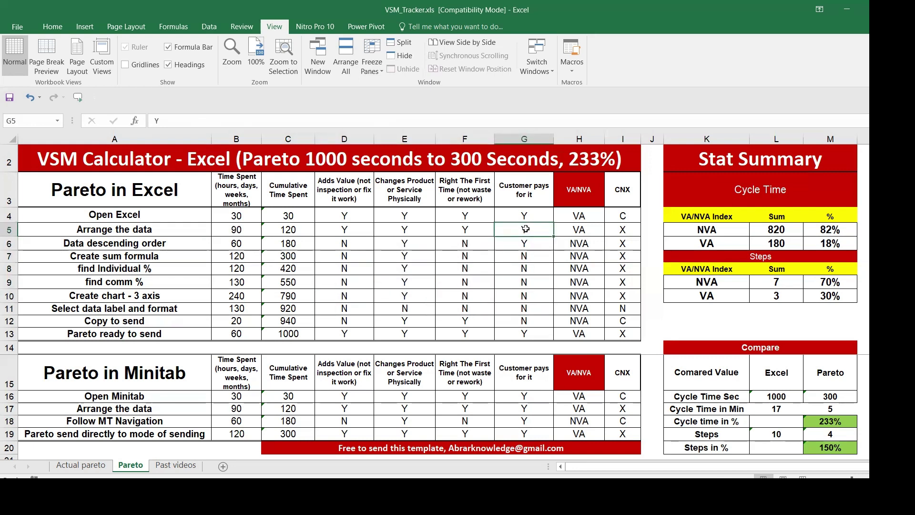
pyautogui.press('Down')
pyautogui.press('Down')
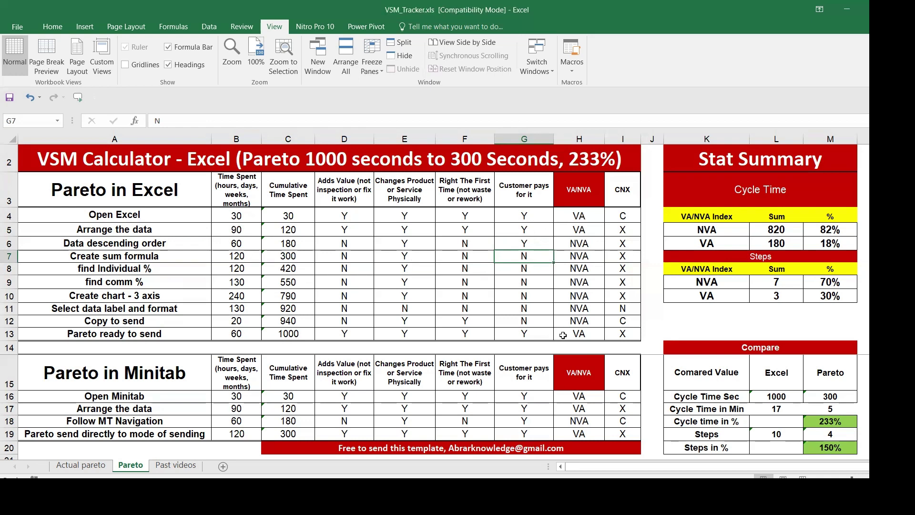
pyautogui.moveTo(322, 332); pyautogui.dragTo(514, 334)
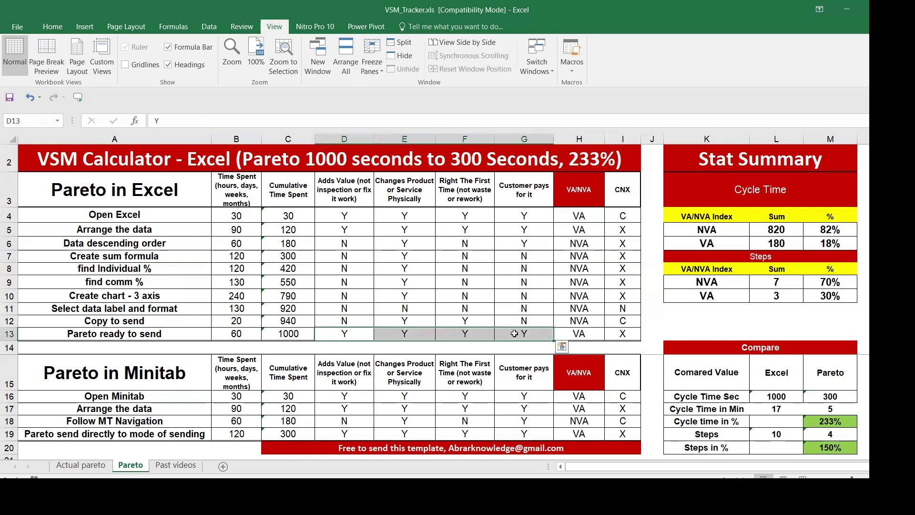
pyautogui.click(579, 333)
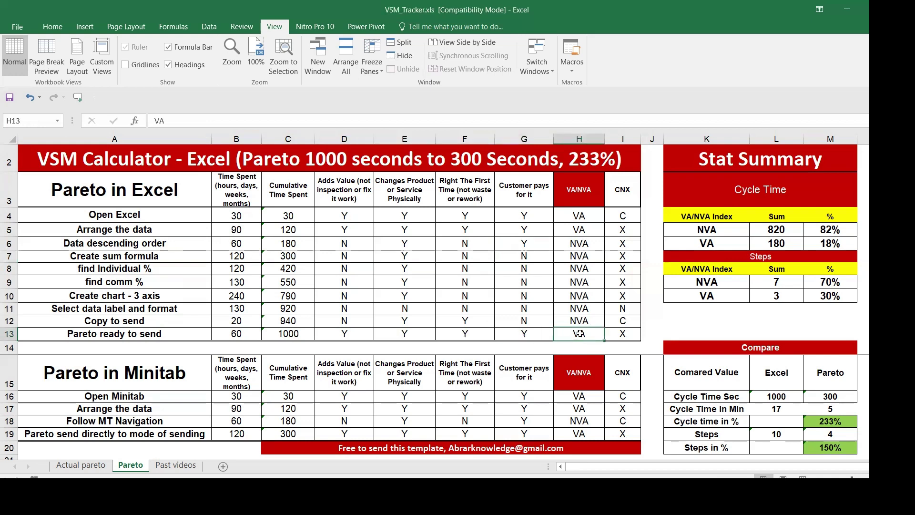
pyautogui.moveTo(579, 216); pyautogui.dragTo(579, 334)
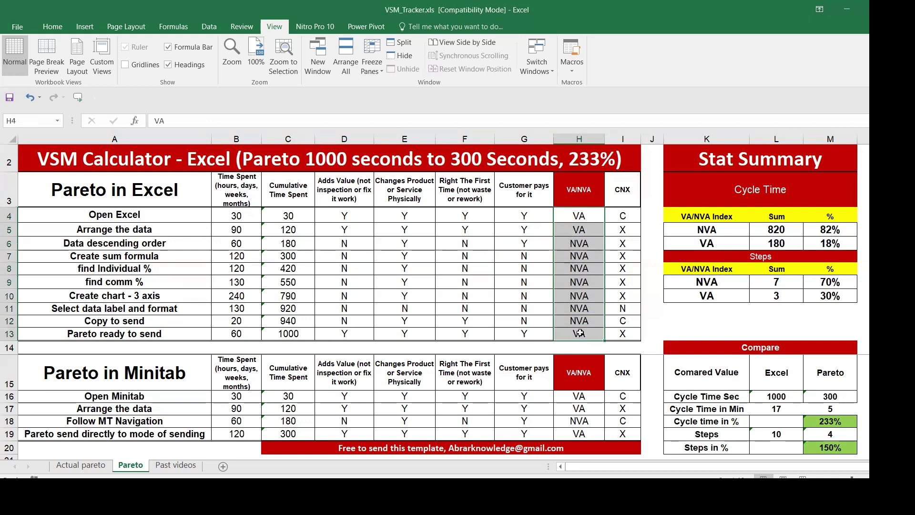
# Step: Go through the CNX column values: C, the X entries, and N in row 11
pyautogui.click(624, 198)
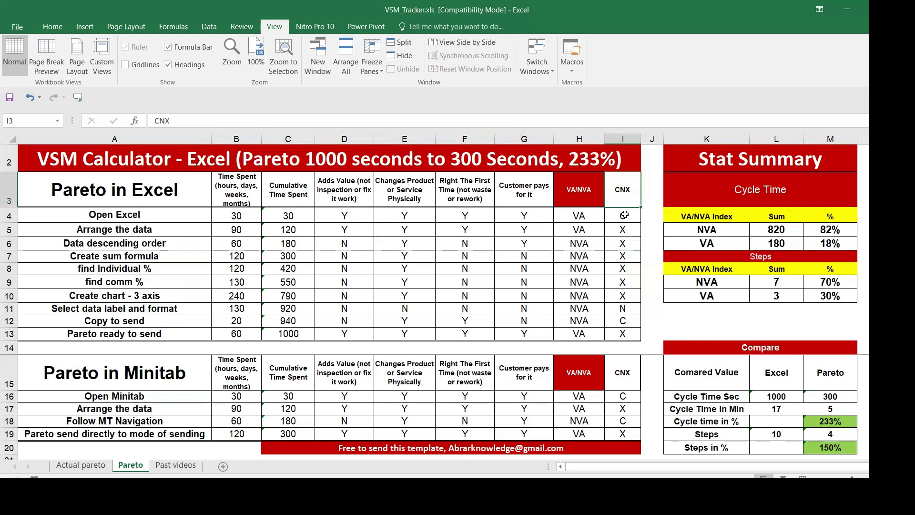
pyautogui.click(624, 215)
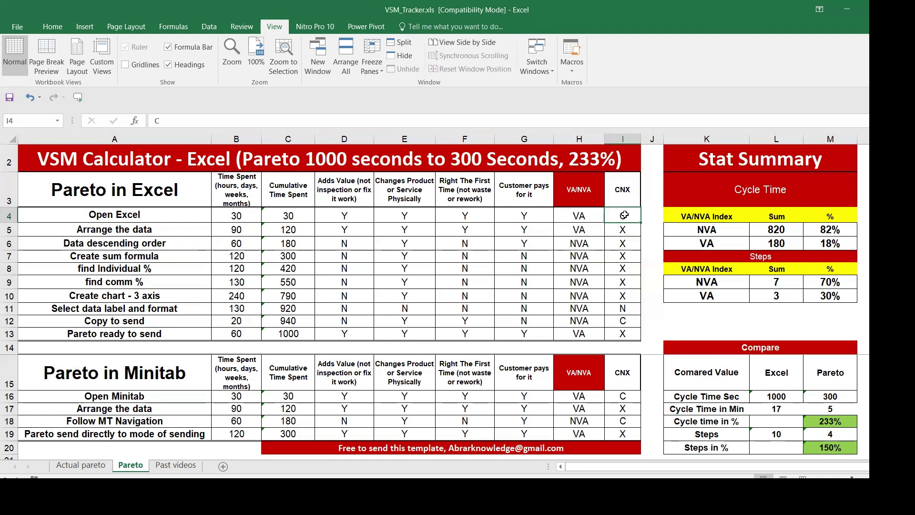
pyautogui.press('Down')
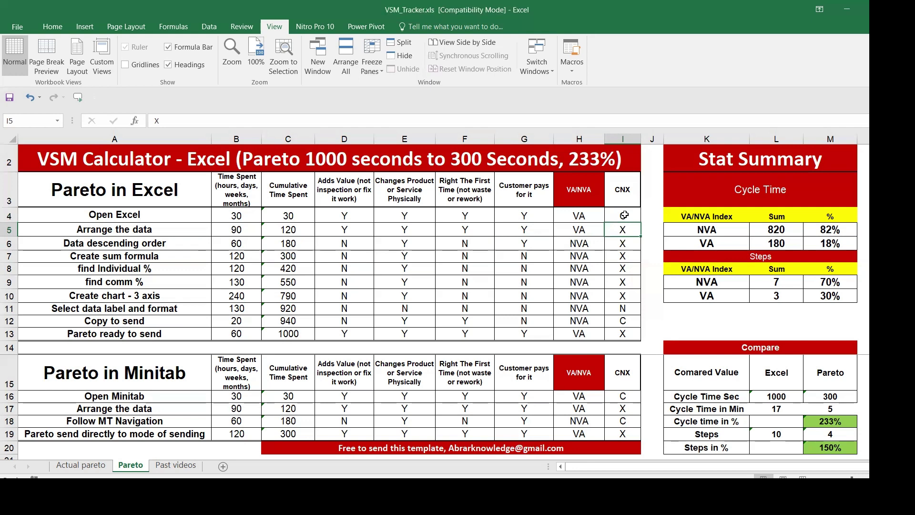
pyautogui.hotkey('shift', 'Down')
pyautogui.hotkey('shift', 'Down')
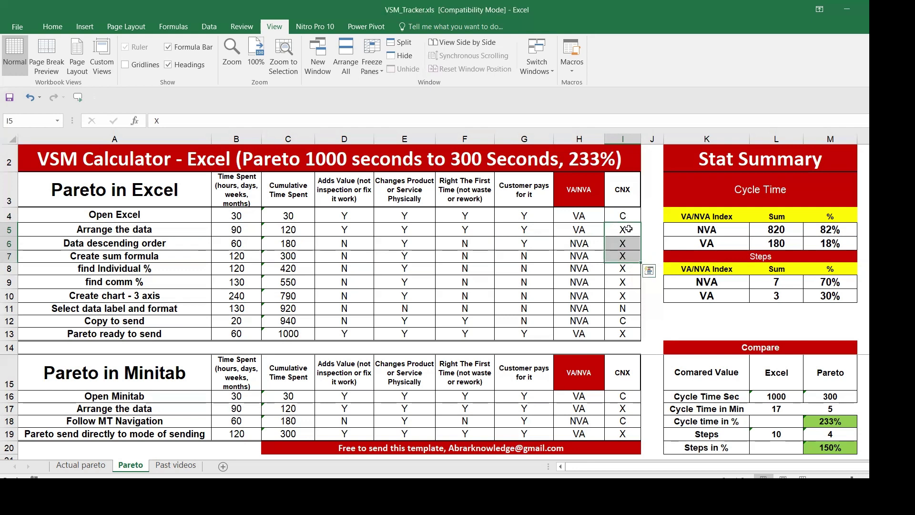
pyautogui.moveTo(629, 228); pyautogui.dragTo(632, 302)
pyautogui.click(624, 307)
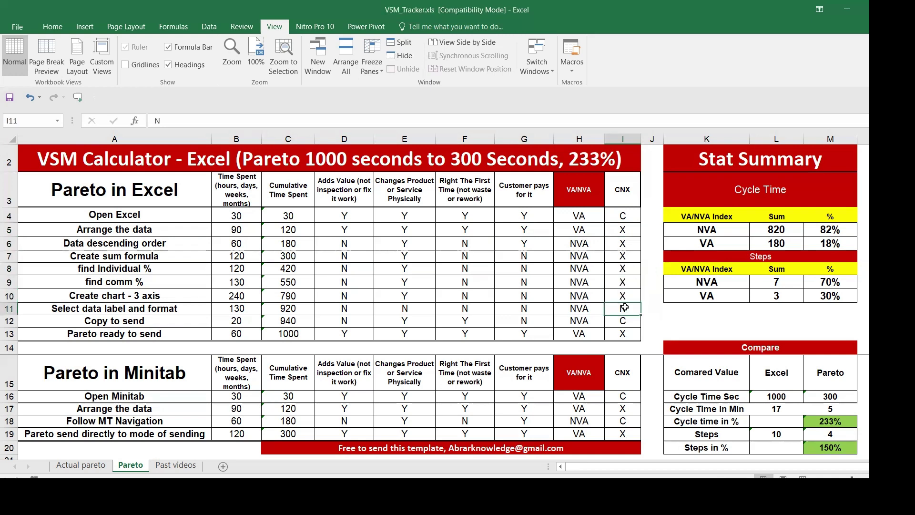
pyautogui.press('Left')
pyautogui.press('Left')
pyautogui.press('Left')
pyautogui.press('Right')
pyautogui.press('Right')
pyautogui.press('Right')
pyautogui.press('Right')
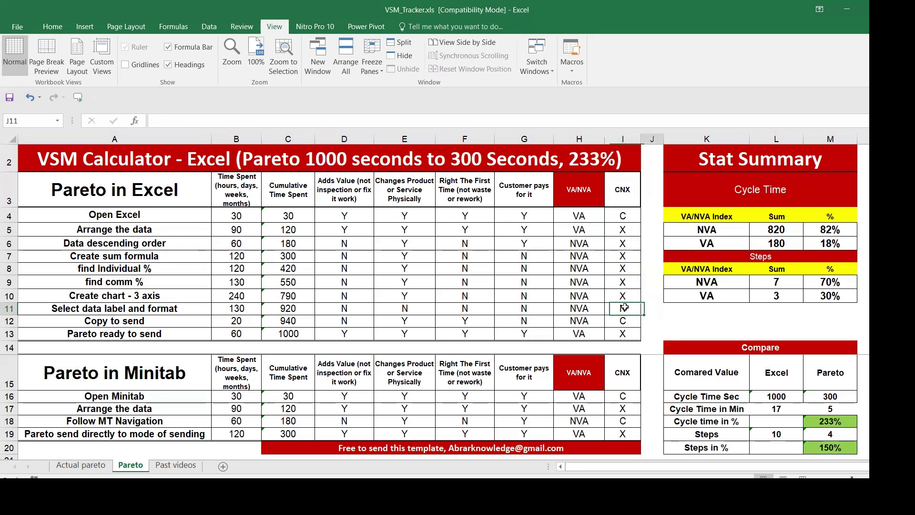
pyautogui.press('Left')
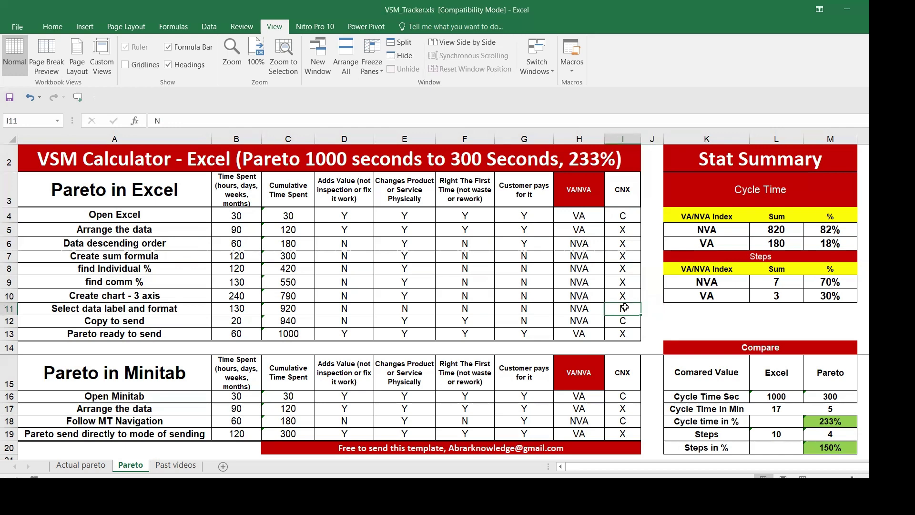
pyautogui.press('Down')
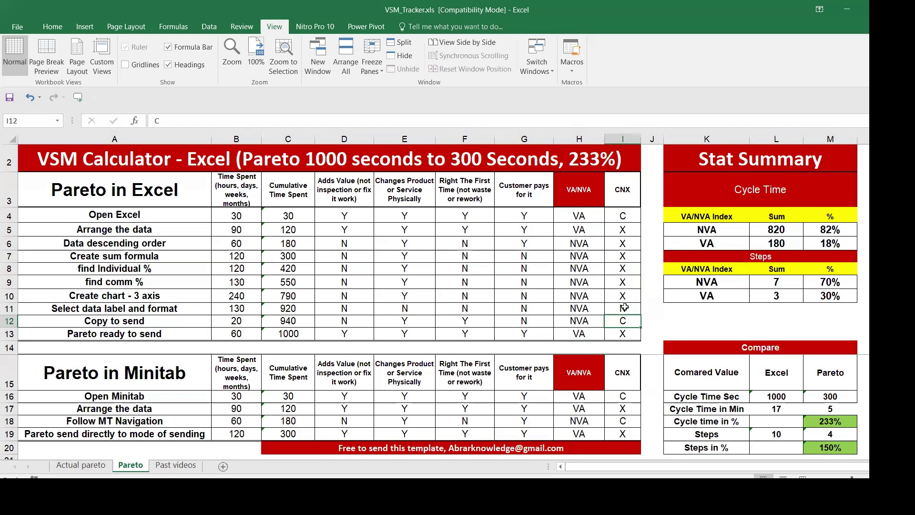
pyautogui.press('Right')
pyautogui.press('Left')
# Step: Inspect the Minitab Pareto steps, the Open Minitab time of 30, and cumulative formulas
pyautogui.click(164, 385)
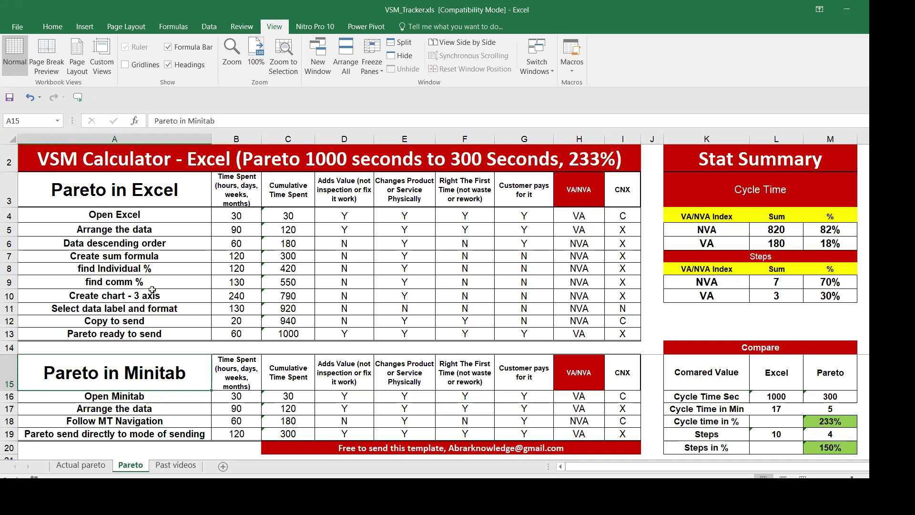
pyautogui.moveTo(140, 215); pyautogui.dragTo(156, 326)
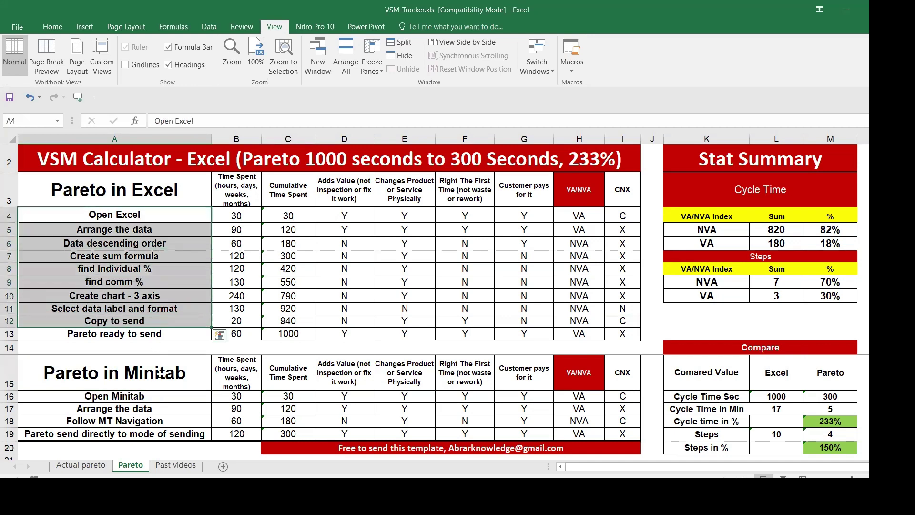
pyautogui.moveTo(164, 400); pyautogui.dragTo(169, 422)
pyautogui.click(237, 397)
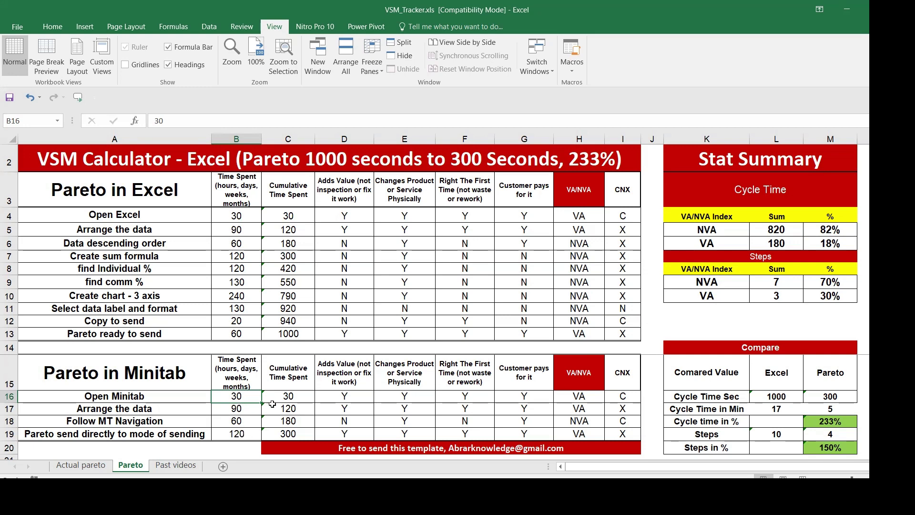
pyautogui.click(291, 397)
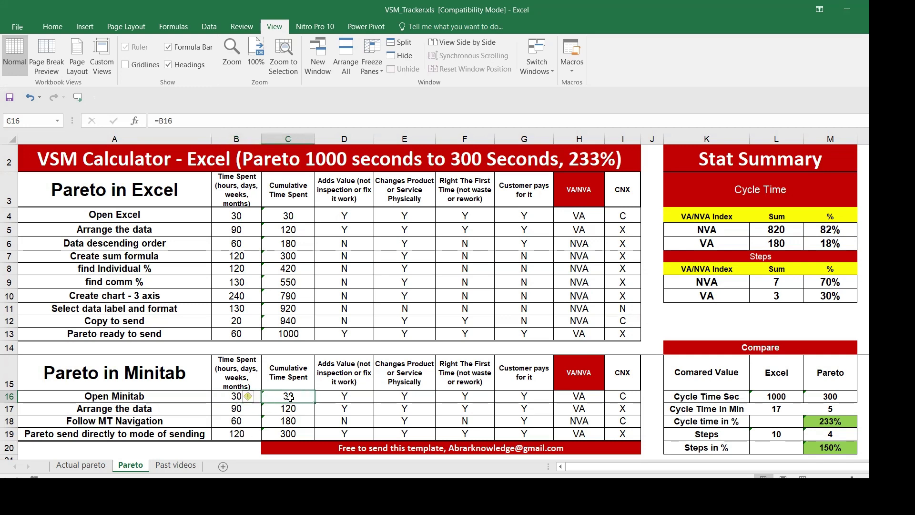
pyautogui.click(294, 409)
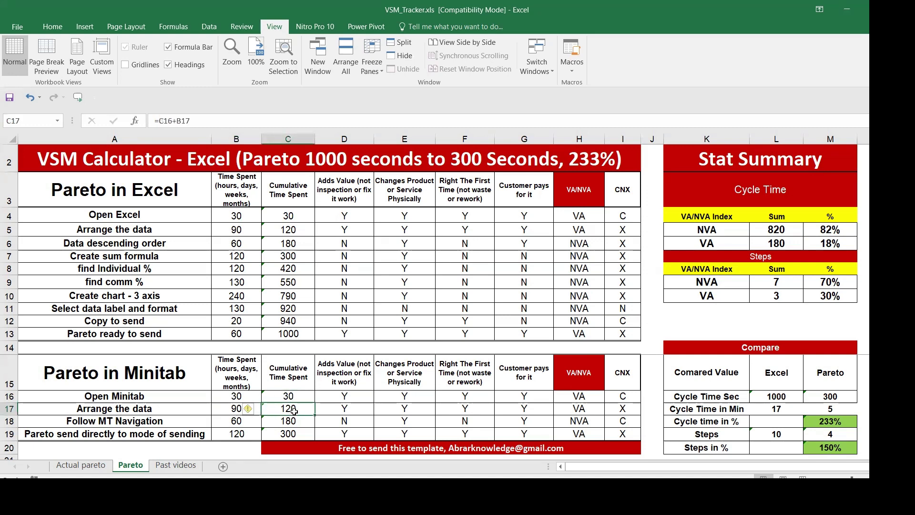
pyautogui.press('Down')
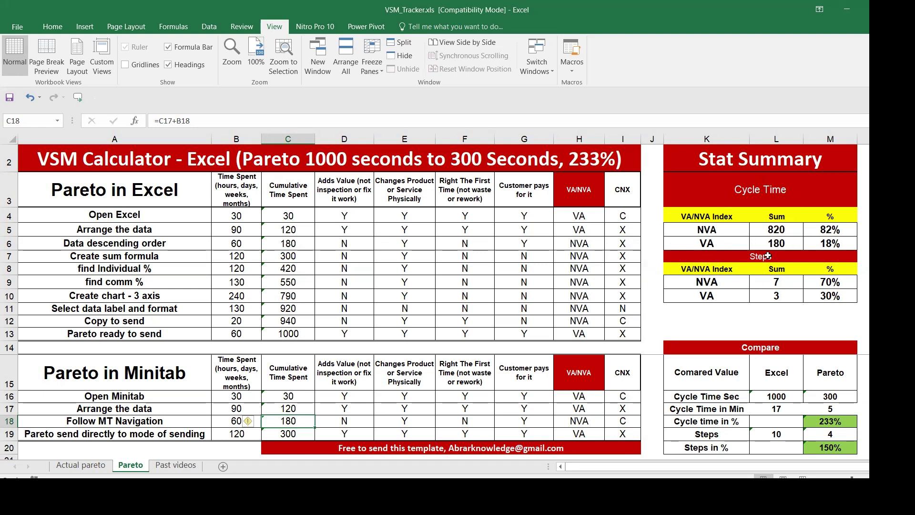
# Step: Clear both cycle-time sum cells in the Stat Summary
pyautogui.click(730, 229)
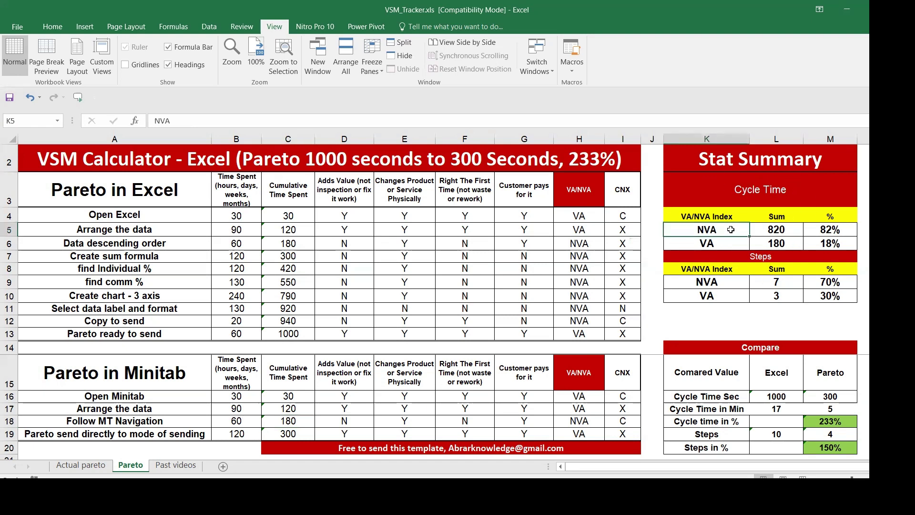
pyautogui.doubleClick(793, 230)
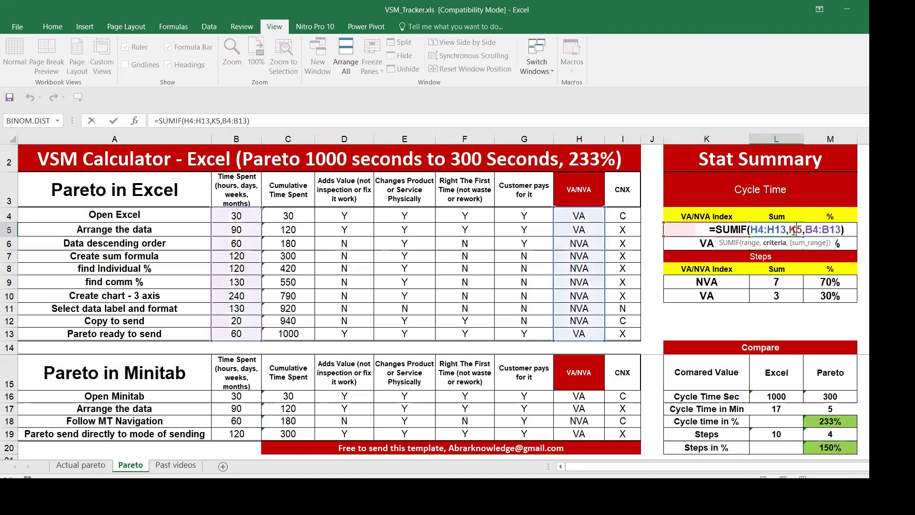
pyautogui.press('Escape')
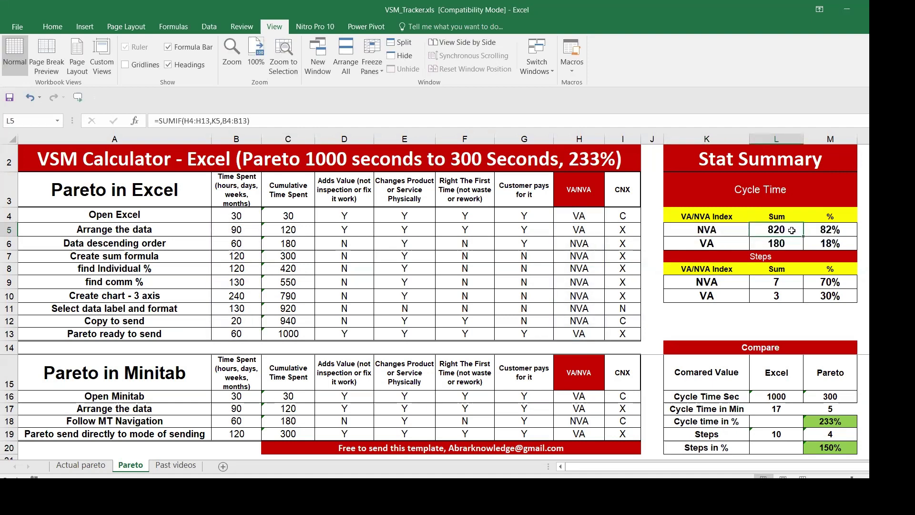
pyautogui.hotkey('shift', 'Down')
pyautogui.press('Delete')
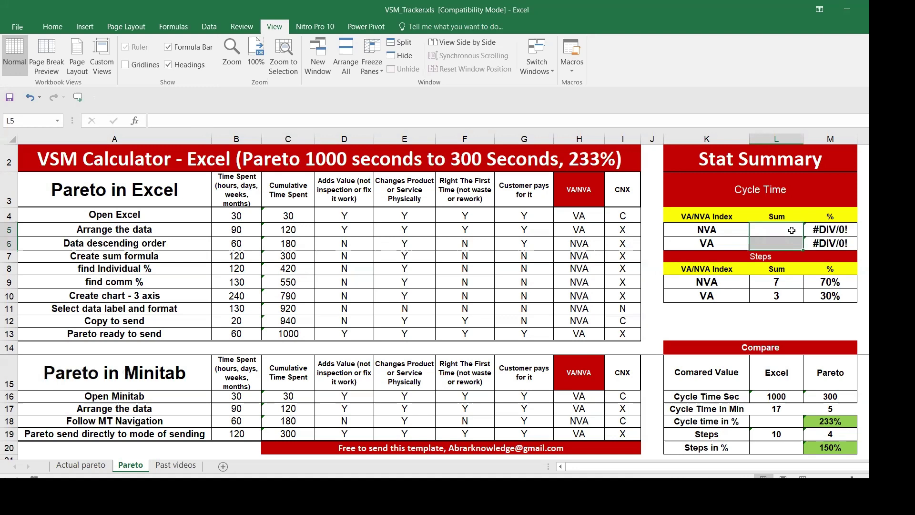
# Step: Rebuild the NVA sum as a SUMIF over the VA/NVA column and B4:B13, giving 820
pyautogui.write('=sum')
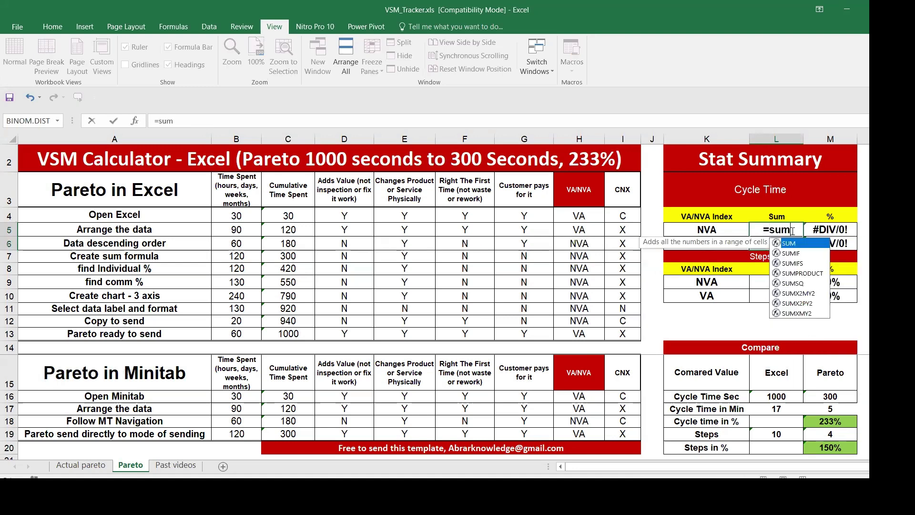
pyautogui.write('if')
pyautogui.press('Tab')
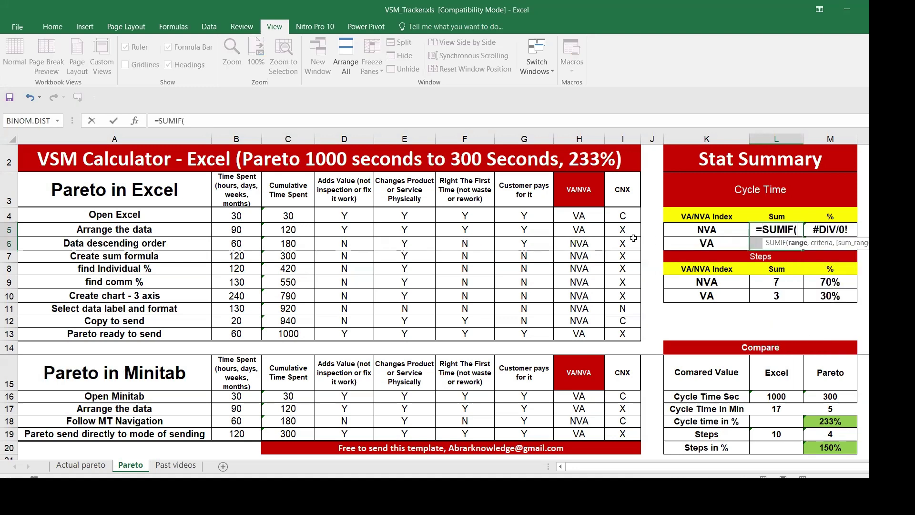
pyautogui.moveTo(578, 215); pyautogui.dragTo(572, 334)
pyautogui.write(',')
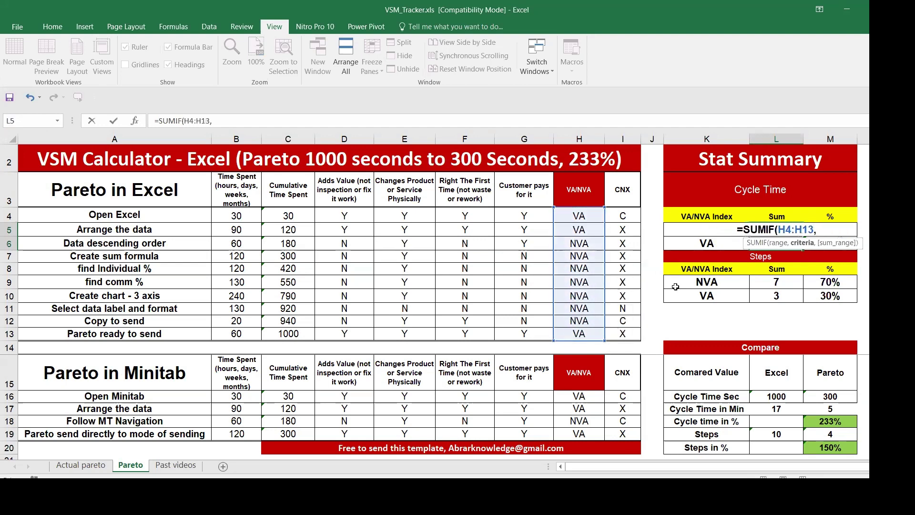
pyautogui.click(693, 235)
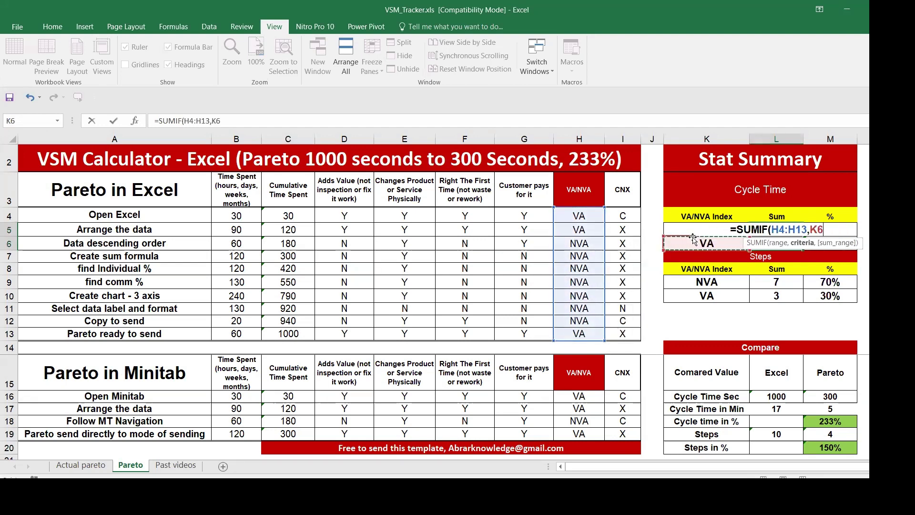
pyautogui.write(',')
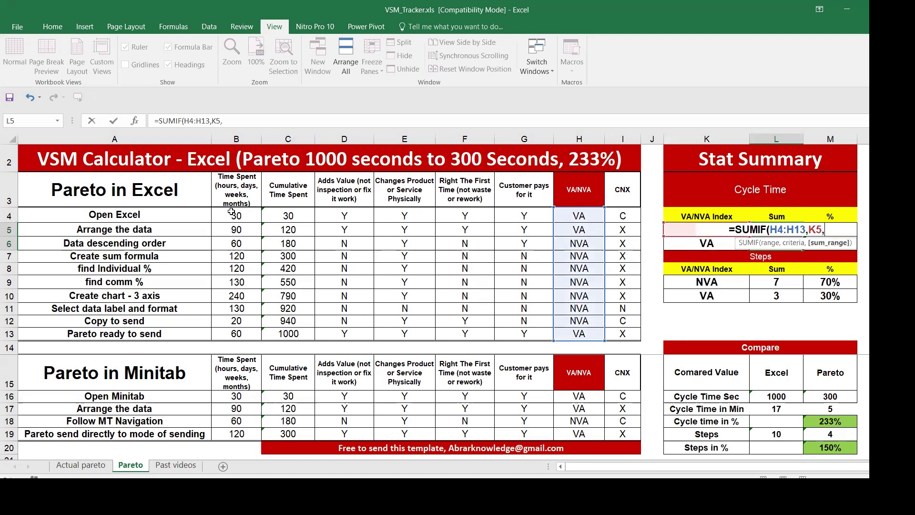
pyautogui.moveTo(233, 215); pyautogui.dragTo(231, 333)
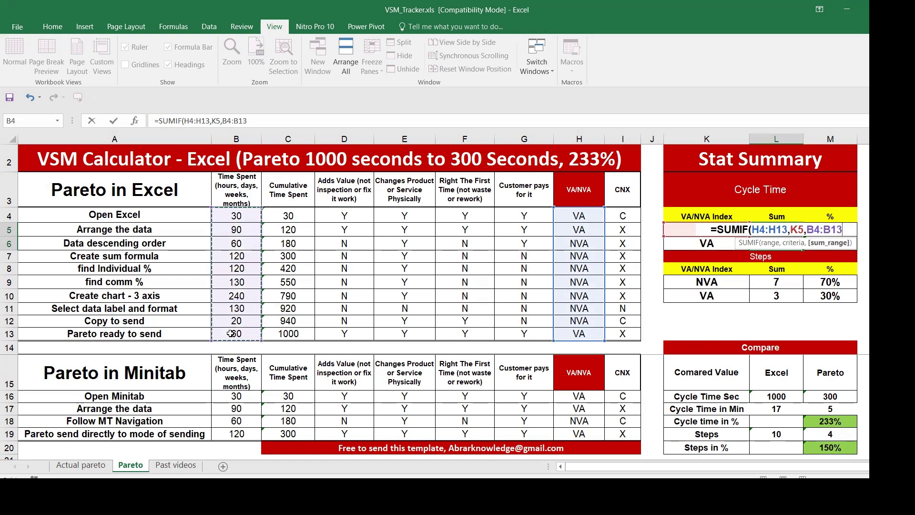
pyautogui.write(')')
pyautogui.press('Return')
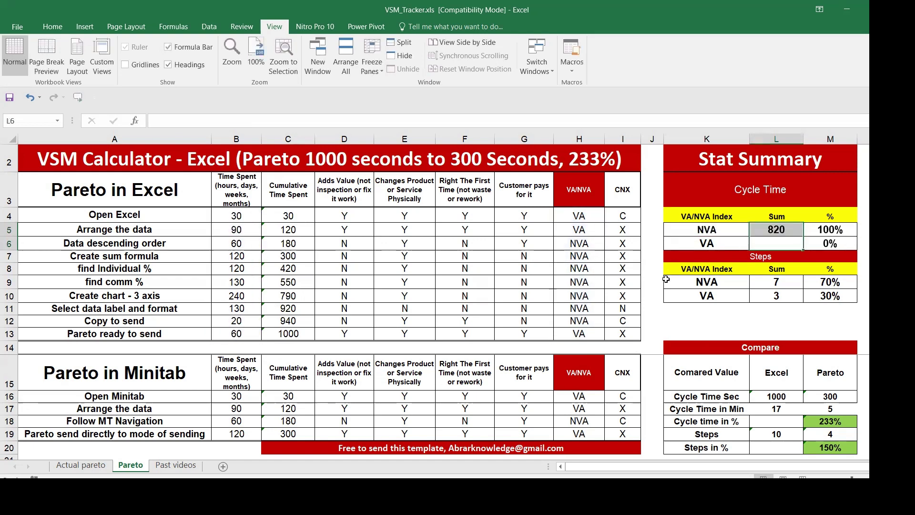
# Step: Copy the NVA sum formula to the VA cell and shift its sum range to B4:B13
pyautogui.click(778, 230)
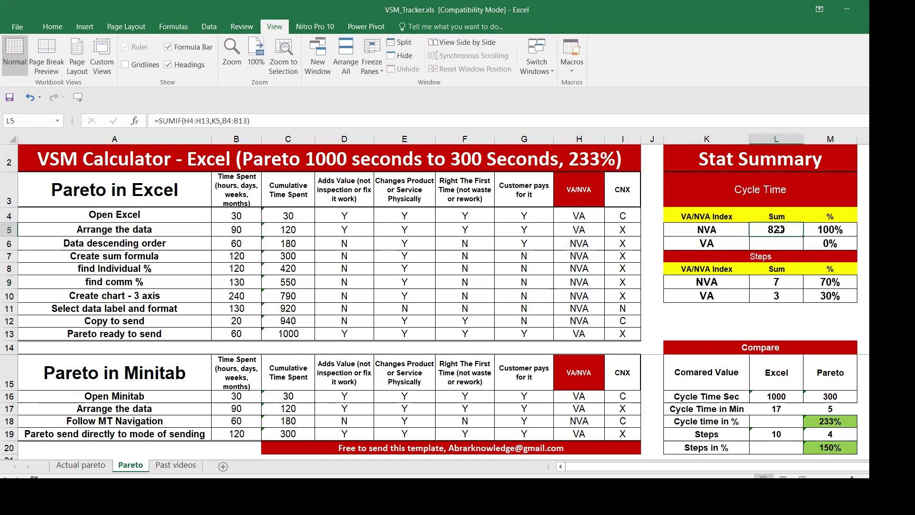
pyautogui.hotkey('ctrl', 'c')
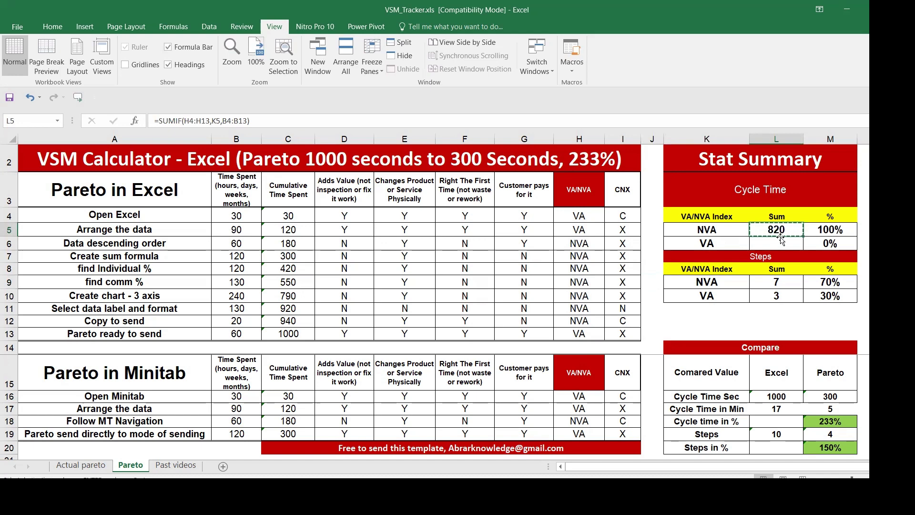
pyautogui.click(781, 243)
pyautogui.hotkey('ctrl', 'v')
pyautogui.click(774, 241)
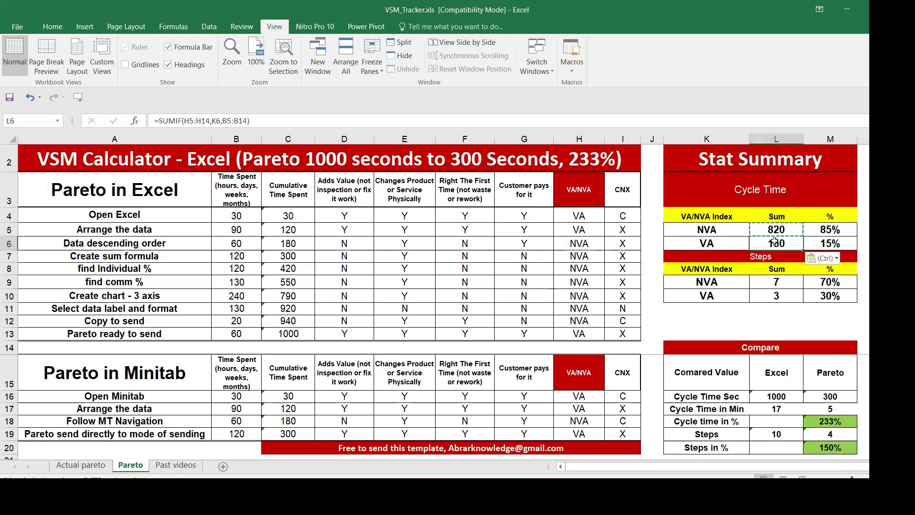
pyautogui.doubleClick(774, 241)
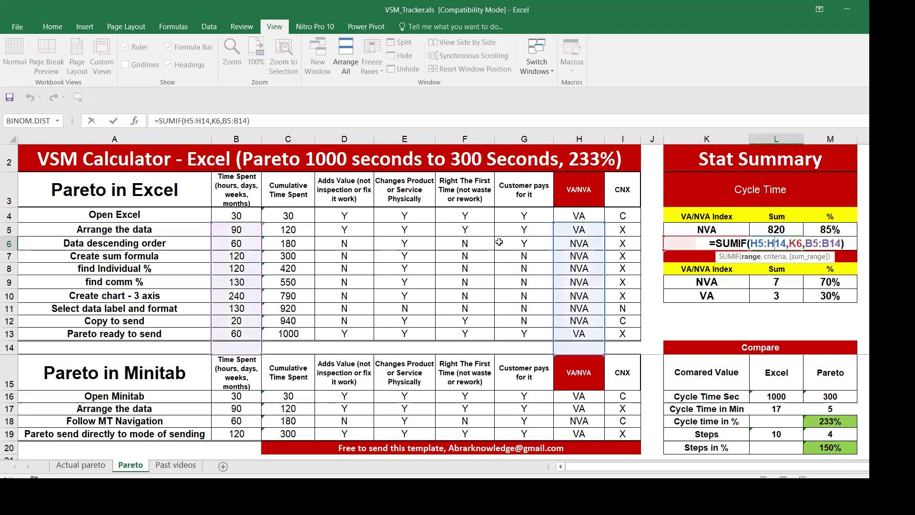
pyautogui.moveTo(259, 222); pyautogui.dragTo(261, 209)
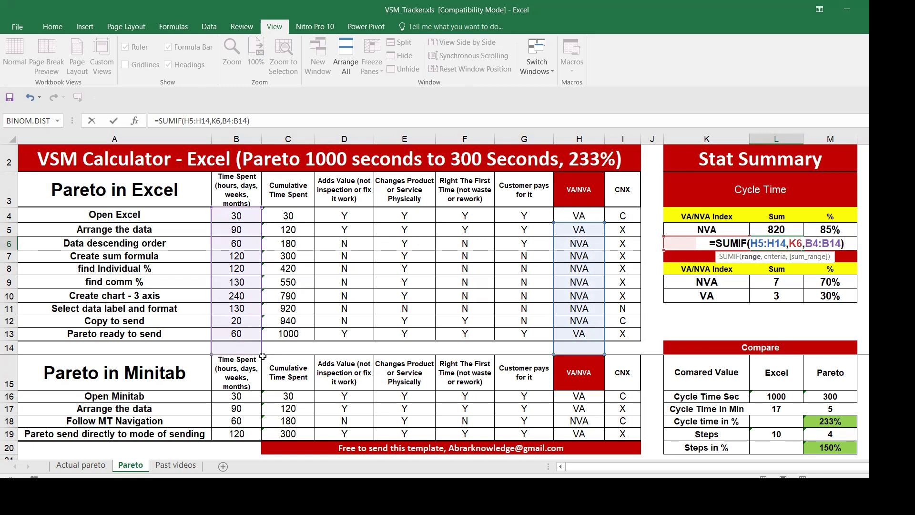
pyautogui.moveTo(259, 355); pyautogui.dragTo(261, 341)
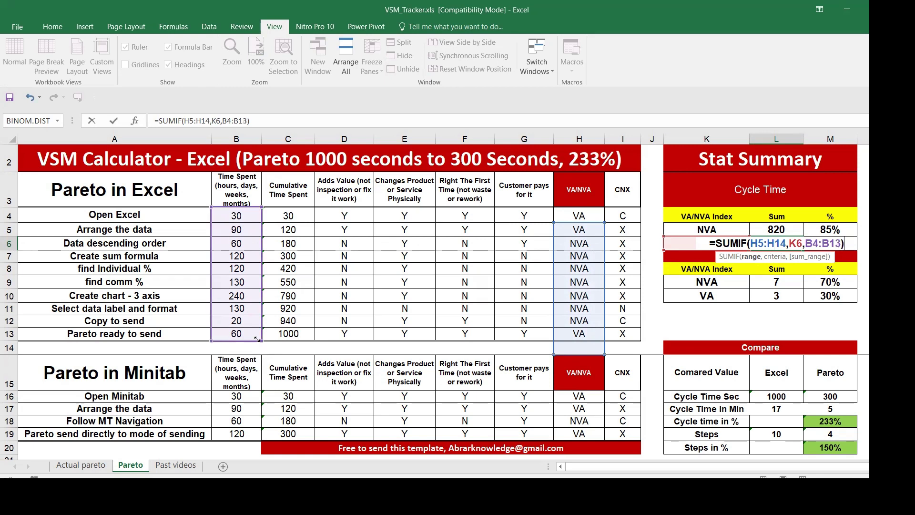
pyautogui.moveTo(606, 355); pyautogui.dragTo(603, 328)
pyautogui.click(601, 334)
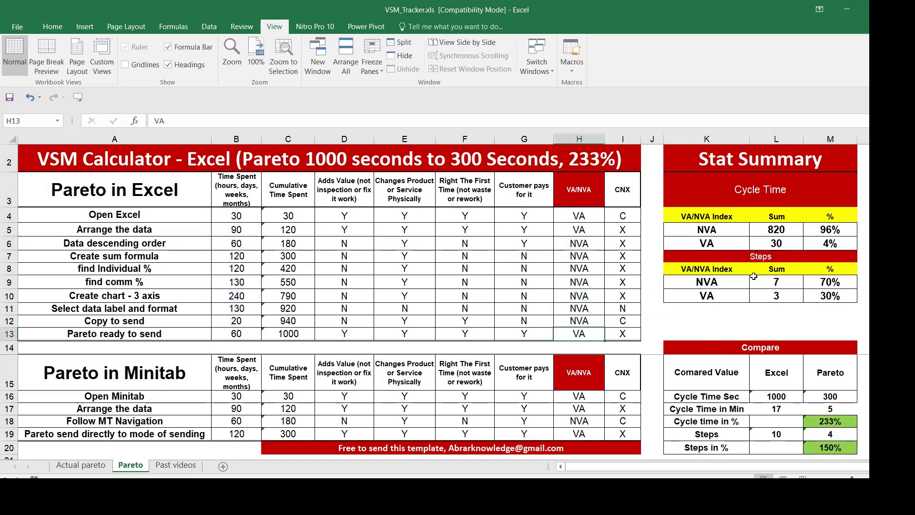
# Step: Rewrite L6 as =SUMIF(H4:H13,K6,B4:B13) so VA totals 180 seconds
pyautogui.click(775, 243)
pyautogui.write('=sumif')
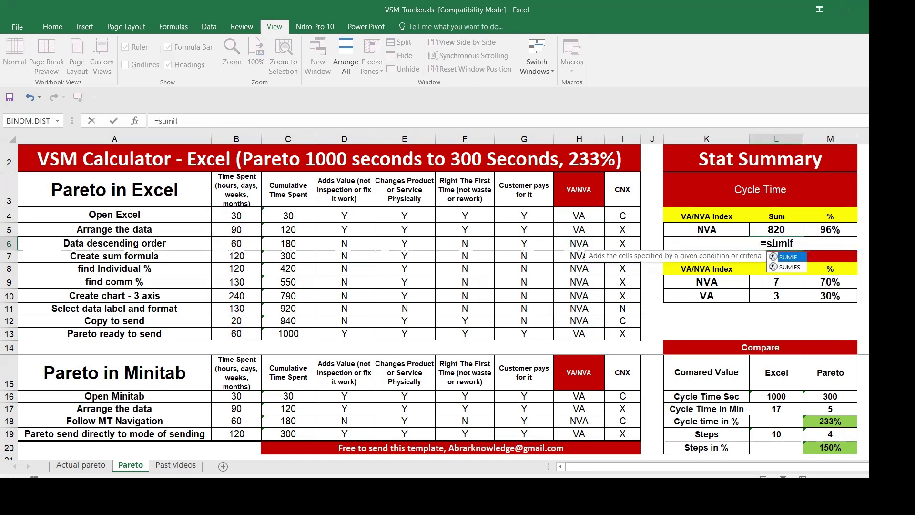
pyautogui.press('Tab')
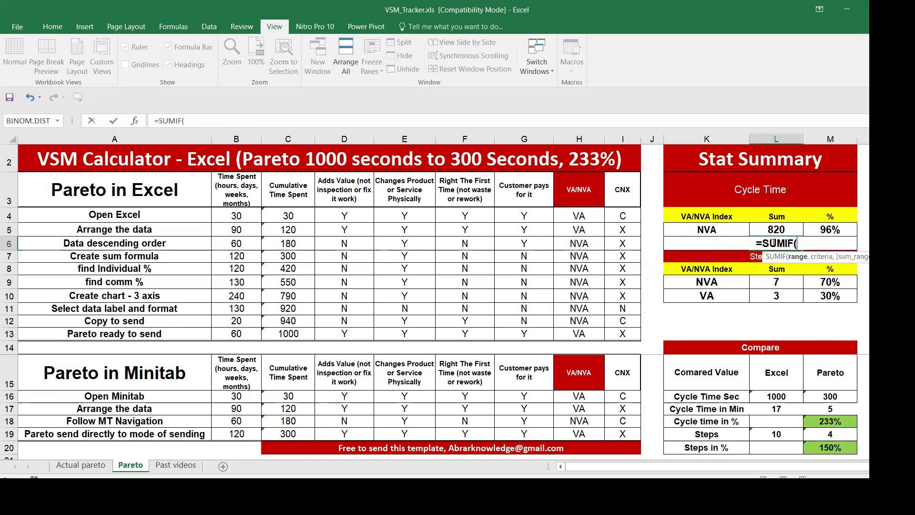
pyautogui.moveTo(583, 214); pyautogui.dragTo(586, 333)
pyautogui.write(',')
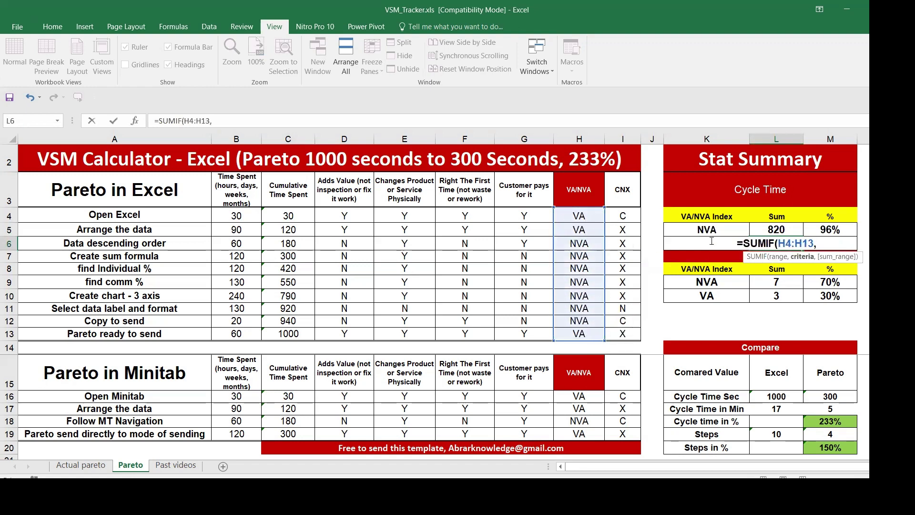
pyautogui.click(716, 224)
pyautogui.press('Down')
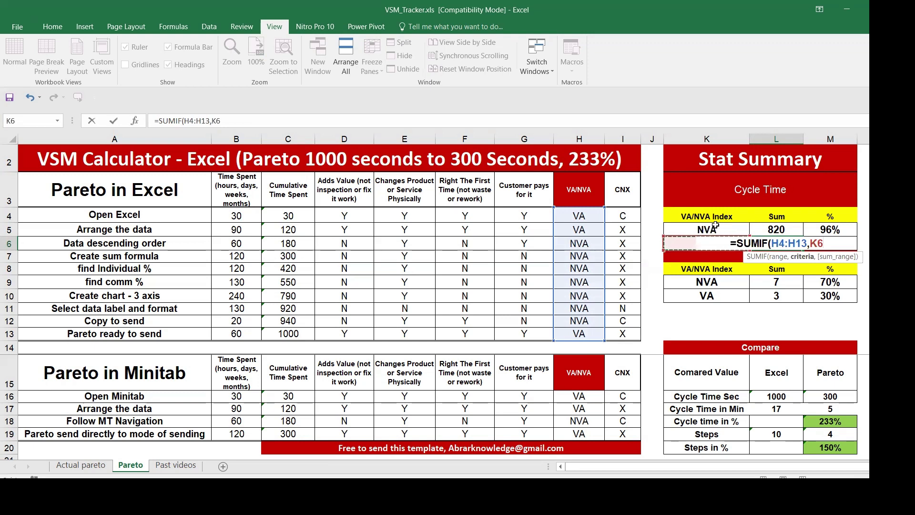
pyautogui.write(',')
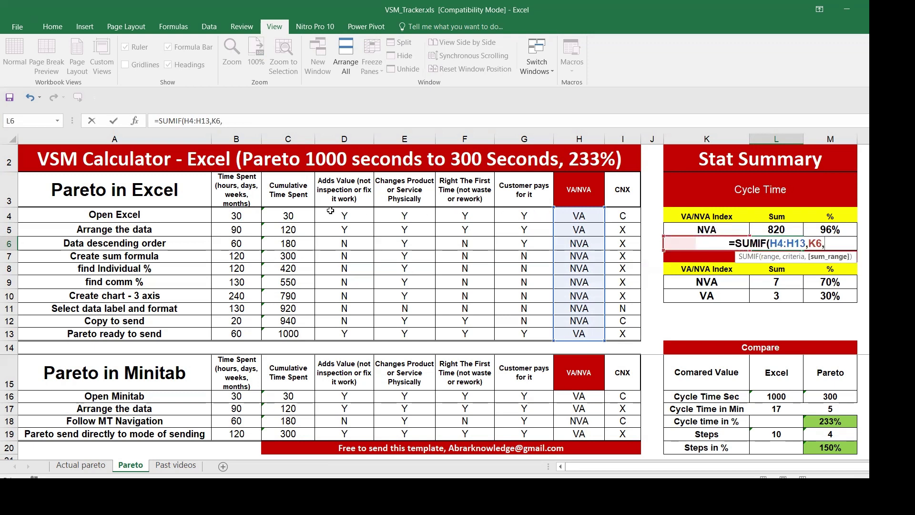
pyautogui.moveTo(241, 216); pyautogui.dragTo(239, 328)
pyautogui.press('Return')
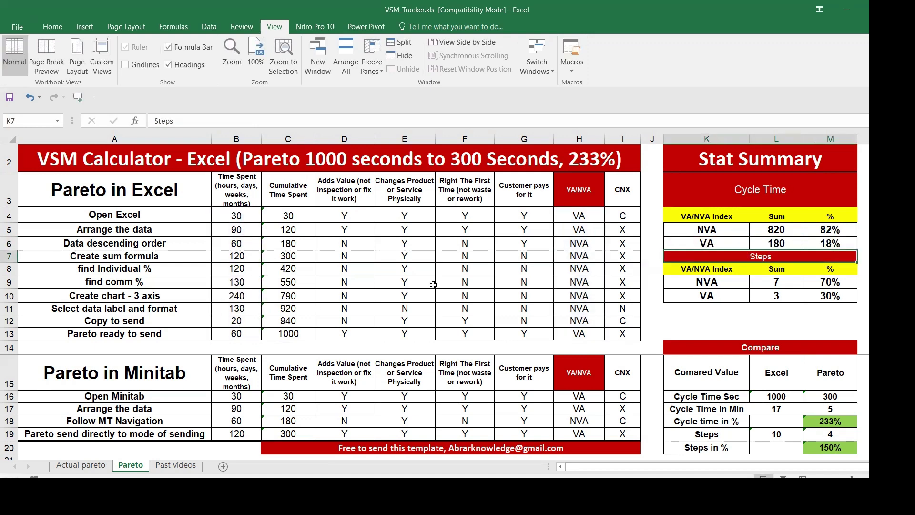
pyautogui.click(7, 184)
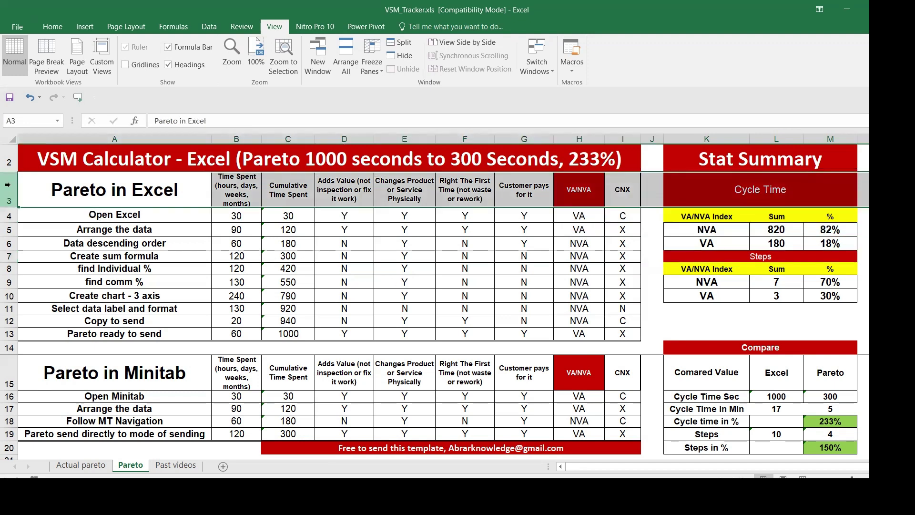
pyautogui.hotkey('ctrl', 'shift', 'l')
pyautogui.hscroll(3, 7, 184)
pyautogui.hscroll(1, 379, 179)
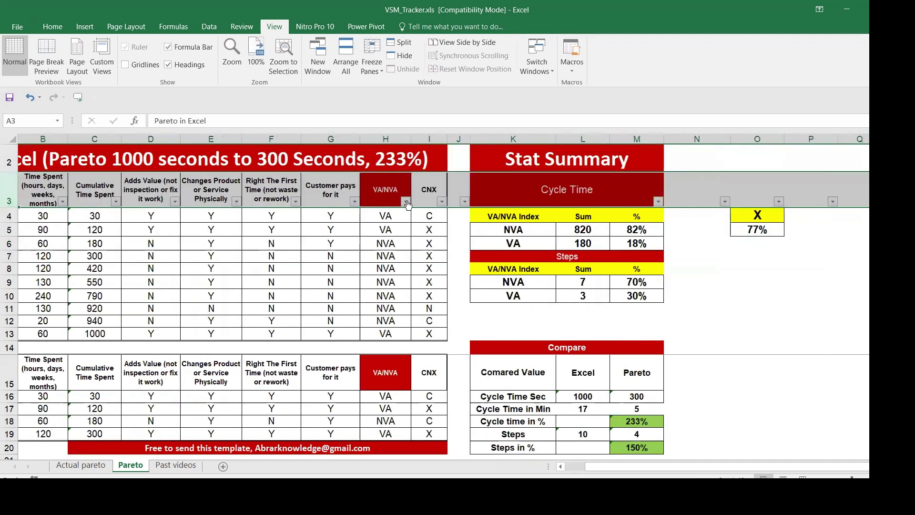
pyautogui.click(406, 201)
pyautogui.click(285, 317)
pyautogui.click(285, 326)
pyautogui.click(338, 408)
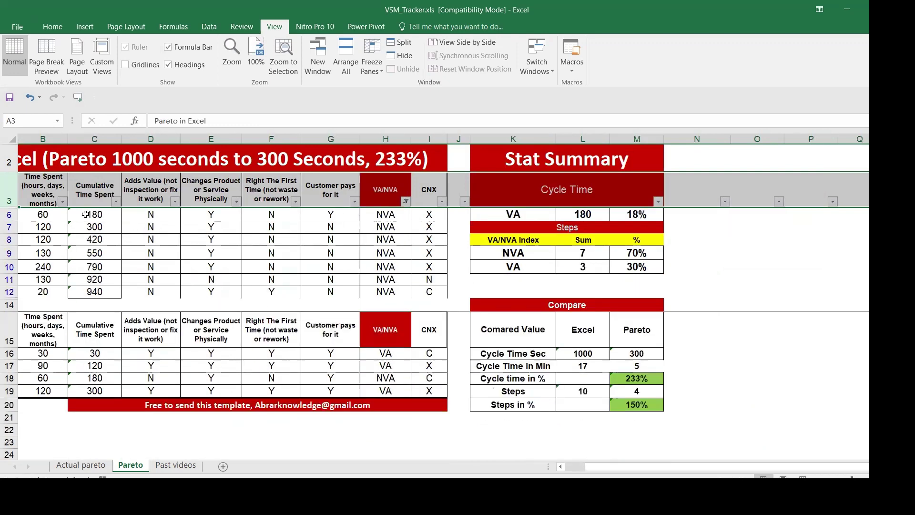
pyautogui.moveTo(42, 214); pyautogui.dragTo(51, 291)
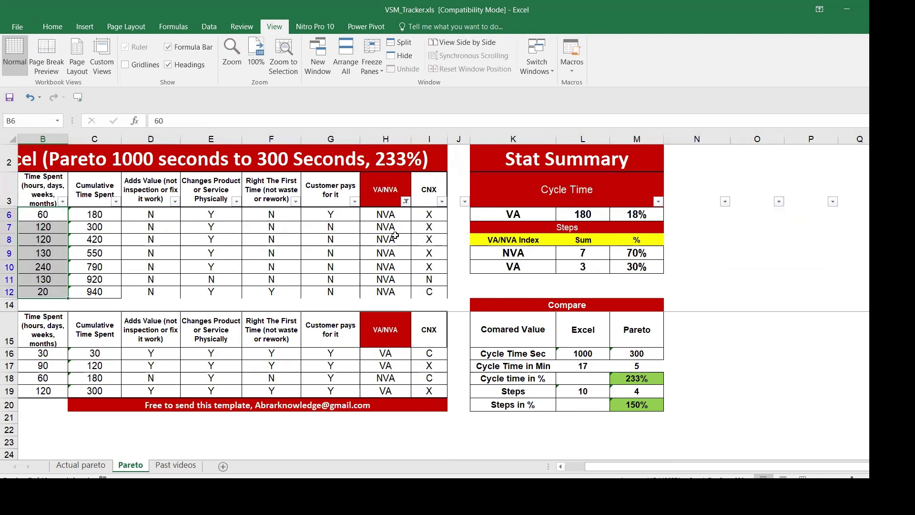
pyautogui.click(406, 201)
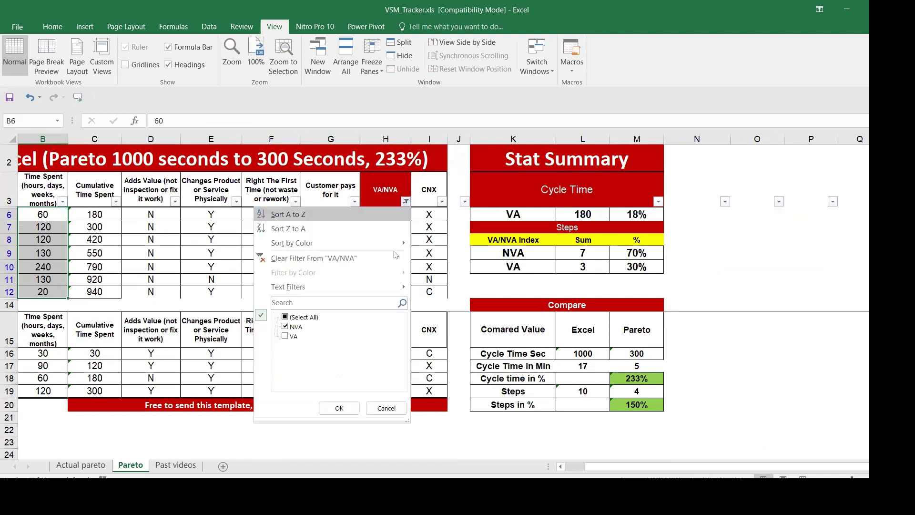
pyautogui.click(285, 326)
pyautogui.click(285, 336)
pyautogui.press('Return')
pyautogui.moveTo(48, 212); pyautogui.dragTo(51, 239)
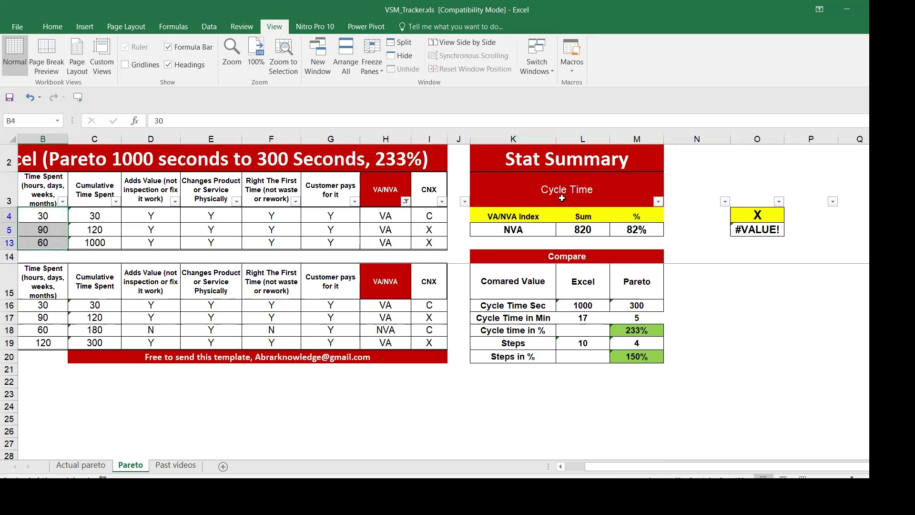
pyautogui.click(584, 214)
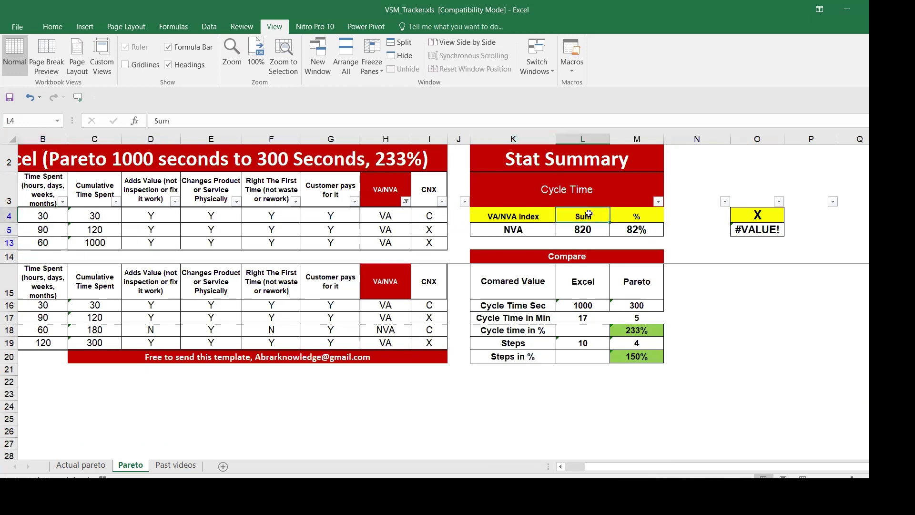
pyautogui.hotkey('ctrl', 'shift', 'l')
pyautogui.click(604, 229)
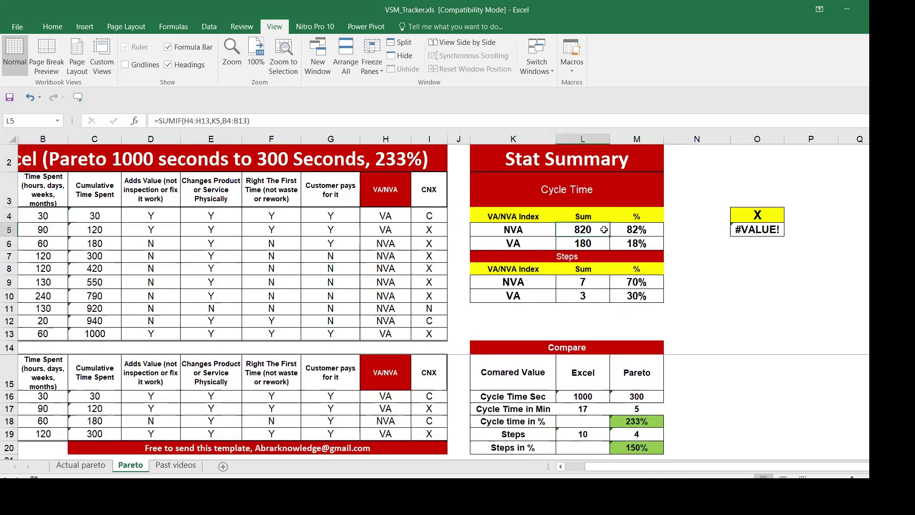
pyautogui.doubleClick(630, 232)
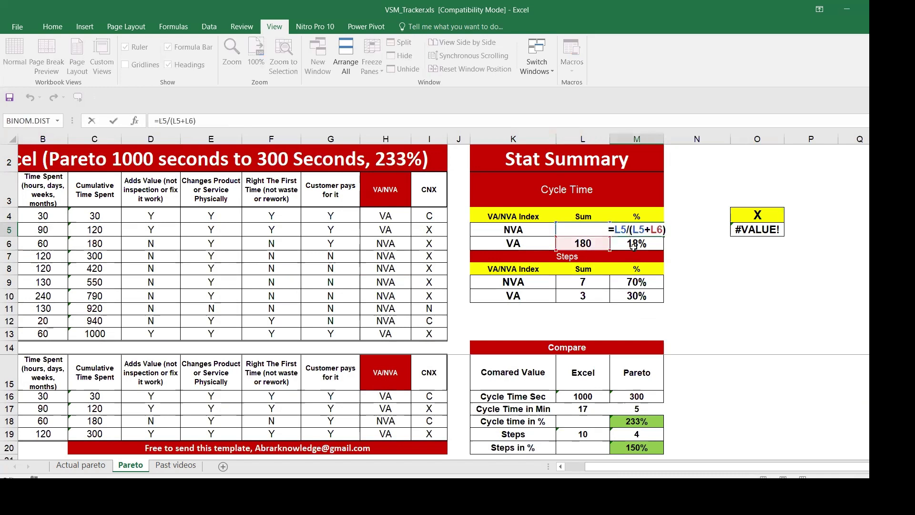
pyautogui.press('Escape')
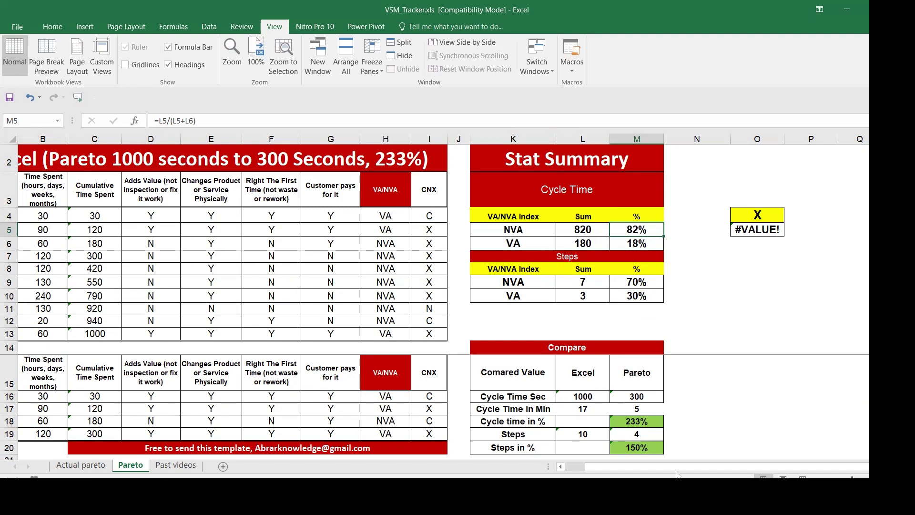
# Step: Enter =COUNTIF(H4:H13,K9) in L9 for 7 NVA steps, then check the VA count formula
pyautogui.hscroll(-5, 668, 458)
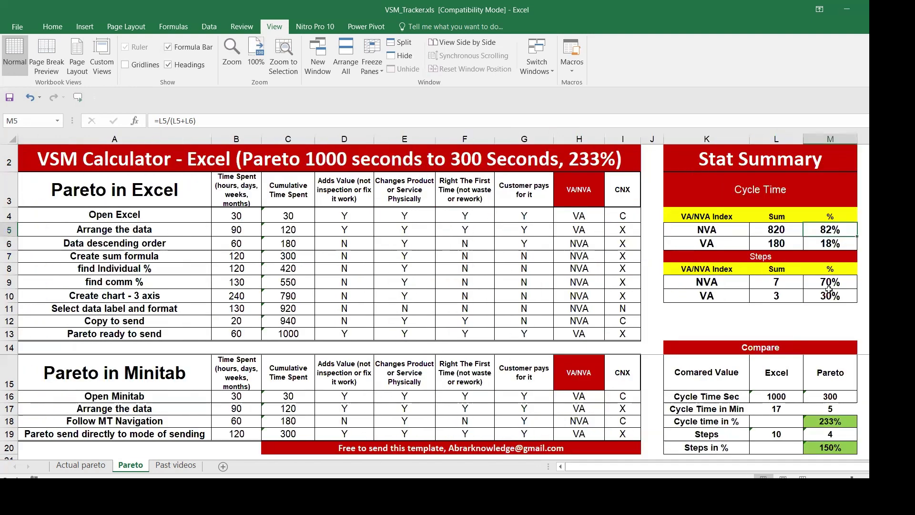
pyautogui.click(785, 281)
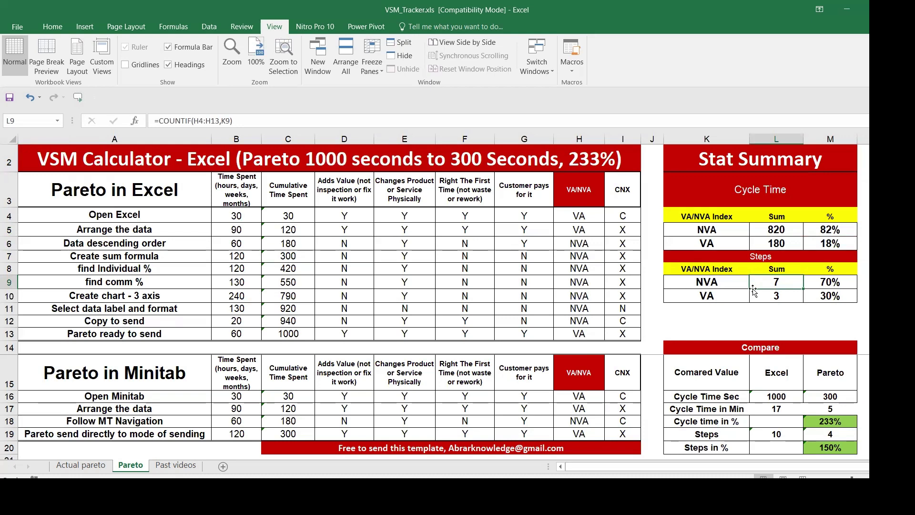
pyautogui.write('=')
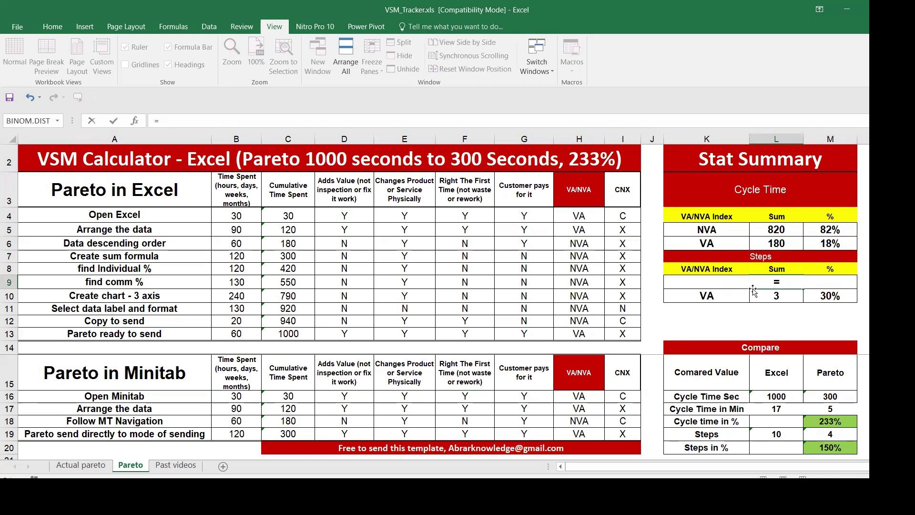
pyautogui.write('coun')
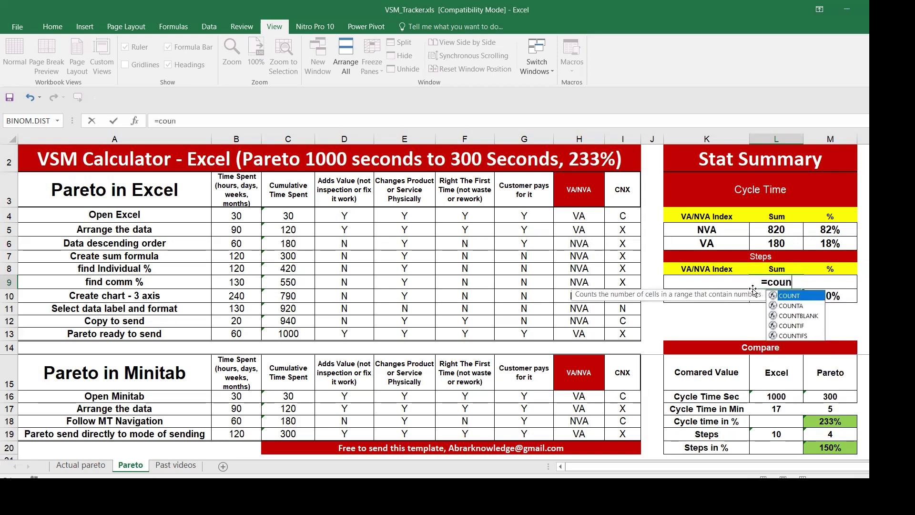
pyautogui.write('tif')
pyautogui.press('Tab')
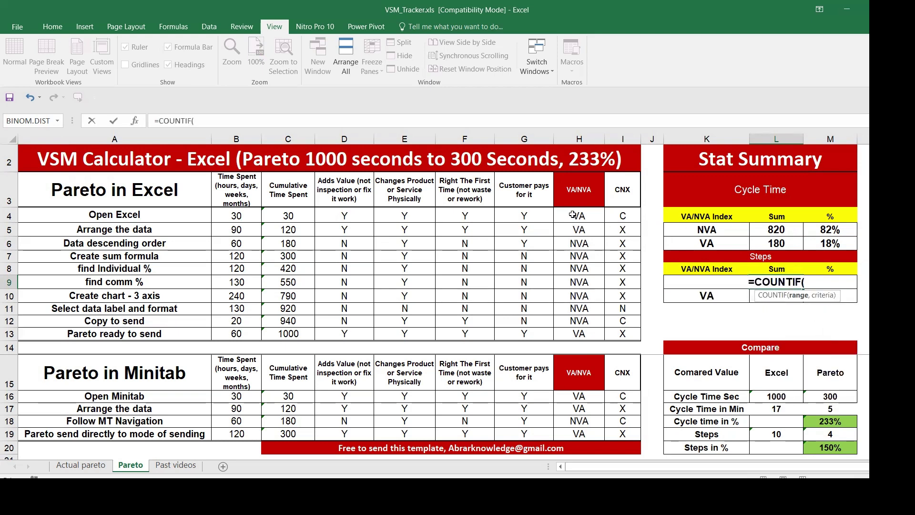
pyautogui.moveTo(574, 215); pyautogui.dragTo(586, 337)
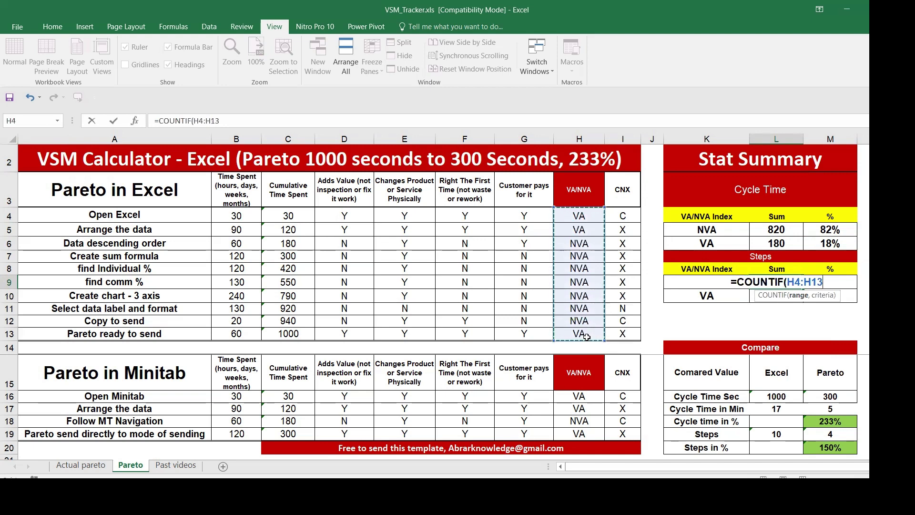
pyautogui.write(',')
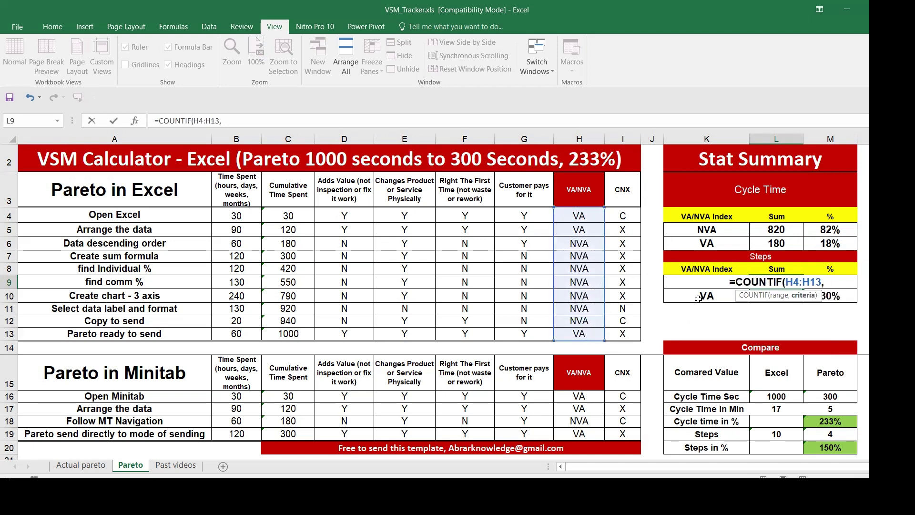
pyautogui.click(698, 296)
pyautogui.press('Up')
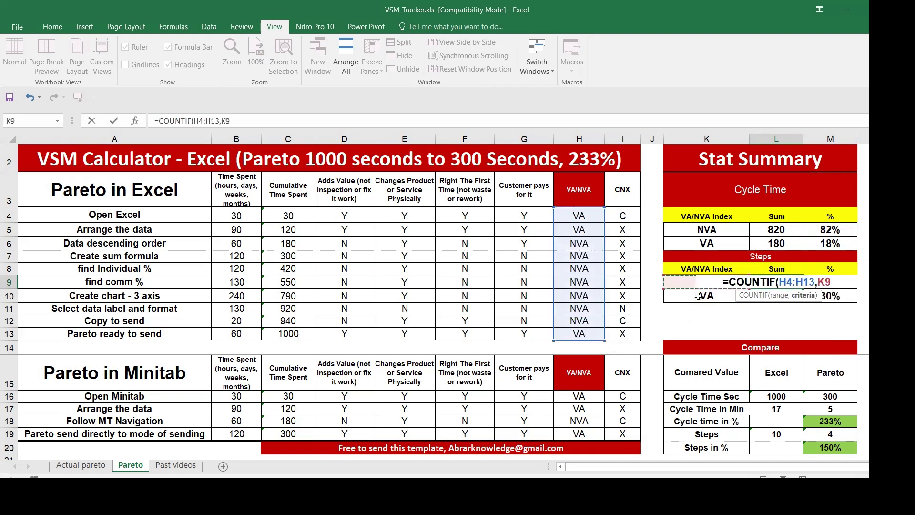
pyautogui.write(')')
pyautogui.press('Return')
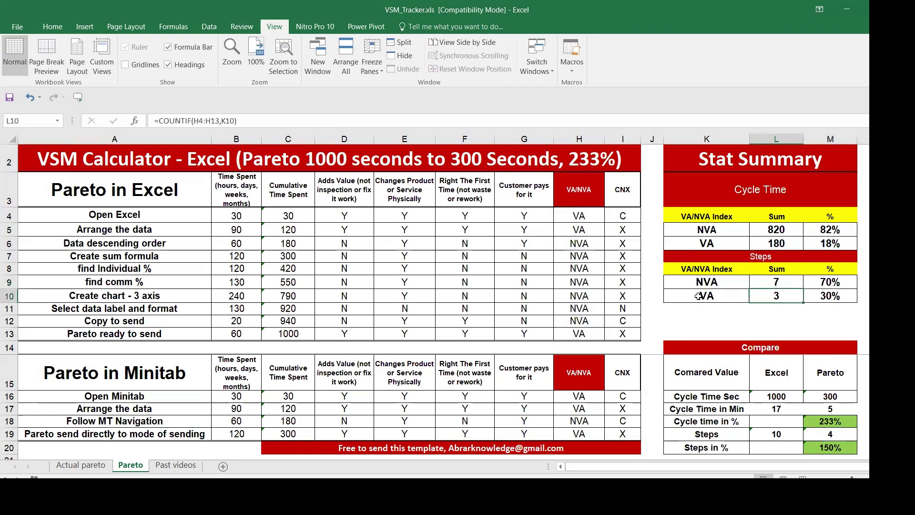
pyautogui.doubleClick(778, 296)
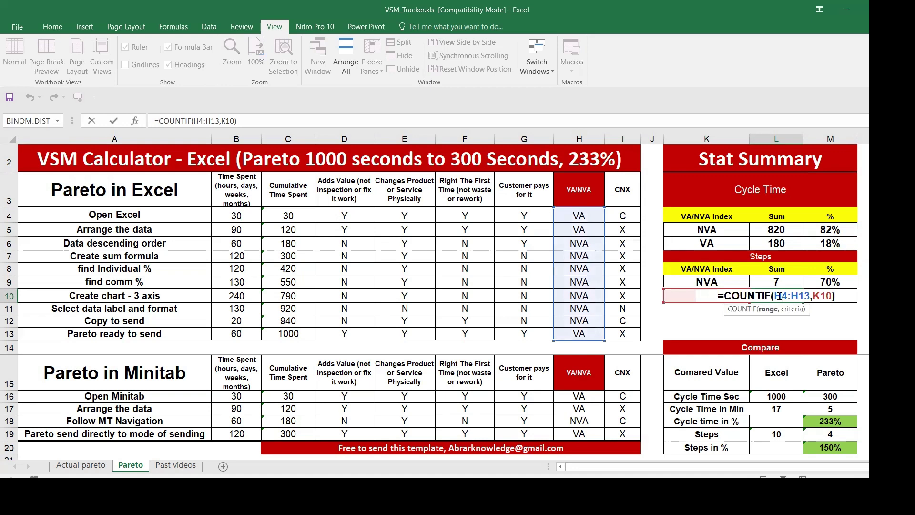
pyautogui.press('Escape')
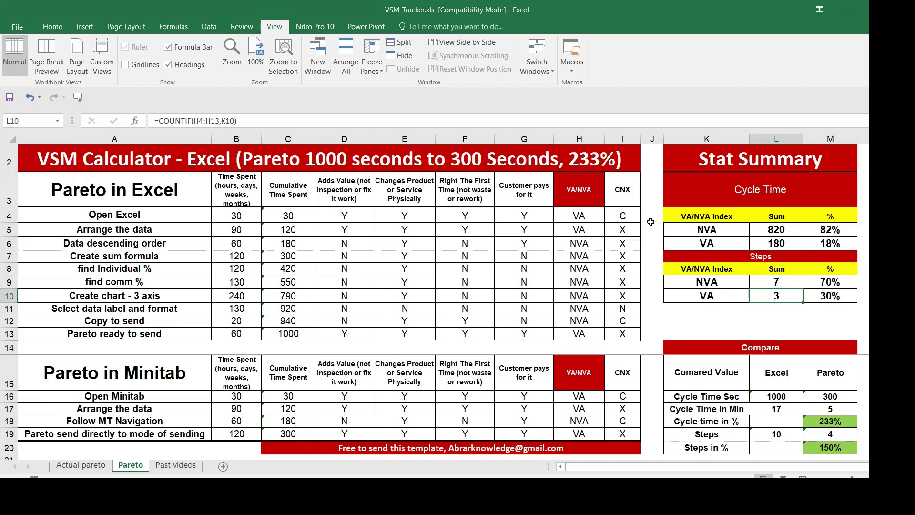
# Step: Color the 82% and 70% NVA percentages red
pyautogui.click(826, 233)
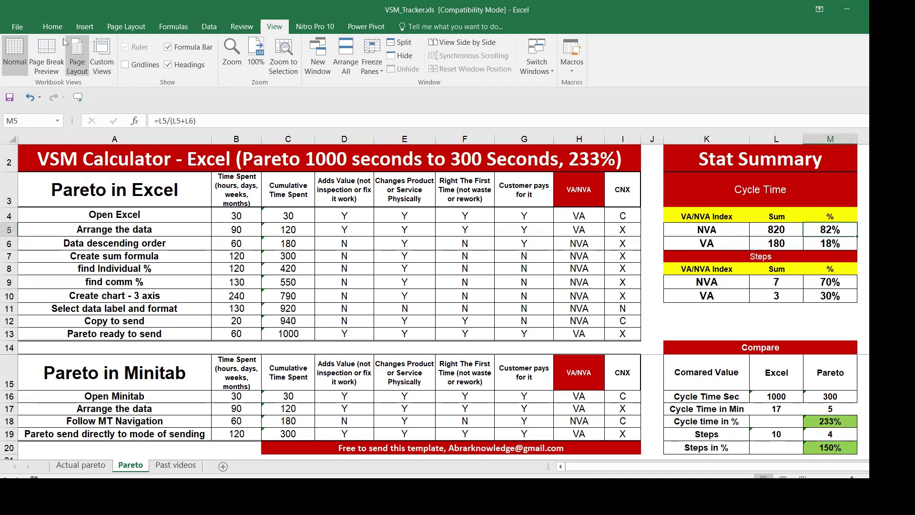
pyautogui.click(52, 26)
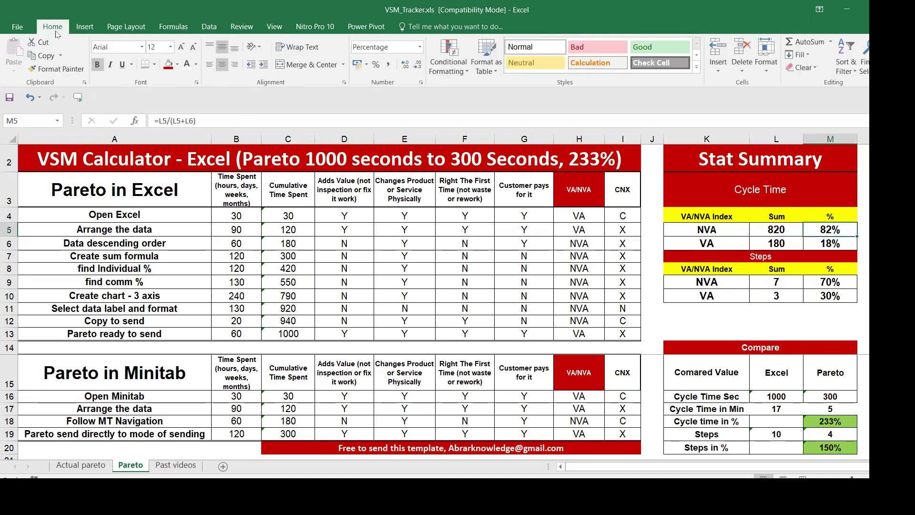
pyautogui.click(196, 70)
pyautogui.click(196, 165)
pyautogui.click(821, 283)
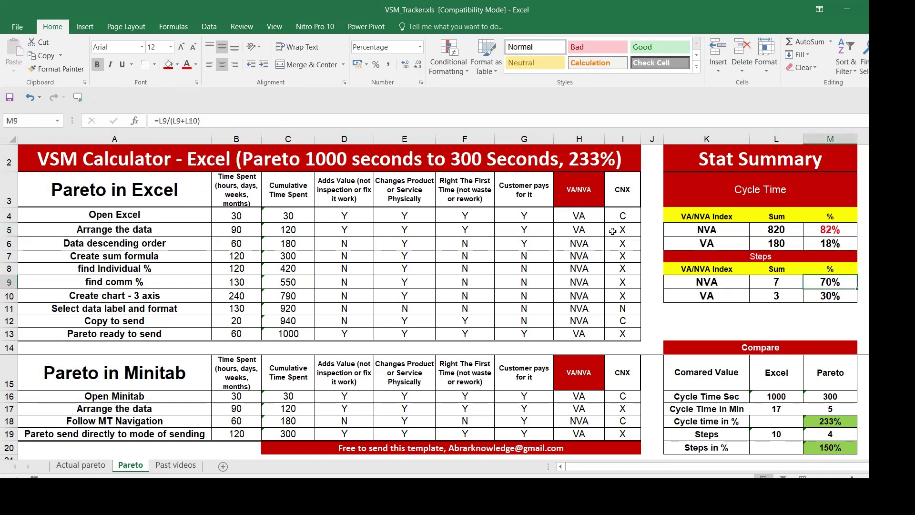
pyautogui.click(187, 65)
# Step: Select the Excel cycle time in seconds in the Compare table
pyautogui.click(735, 369)
pyautogui.click(780, 379)
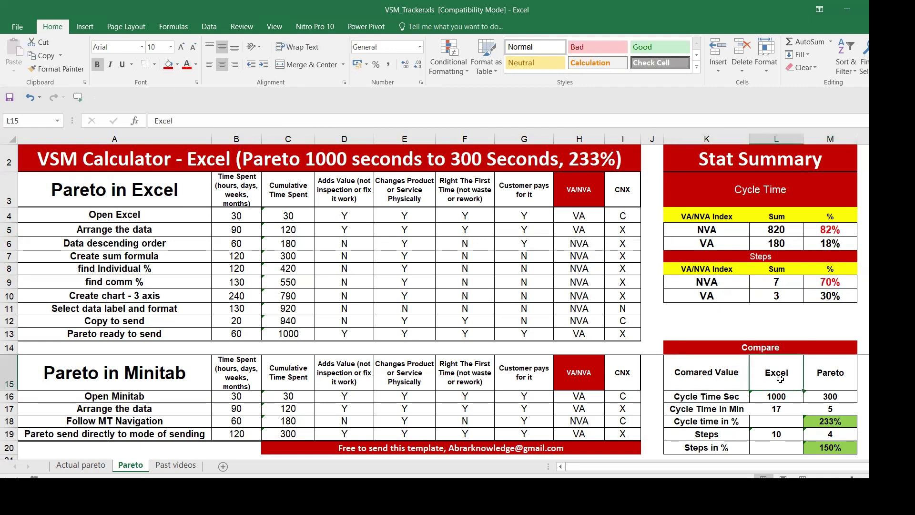
pyautogui.press('Down')
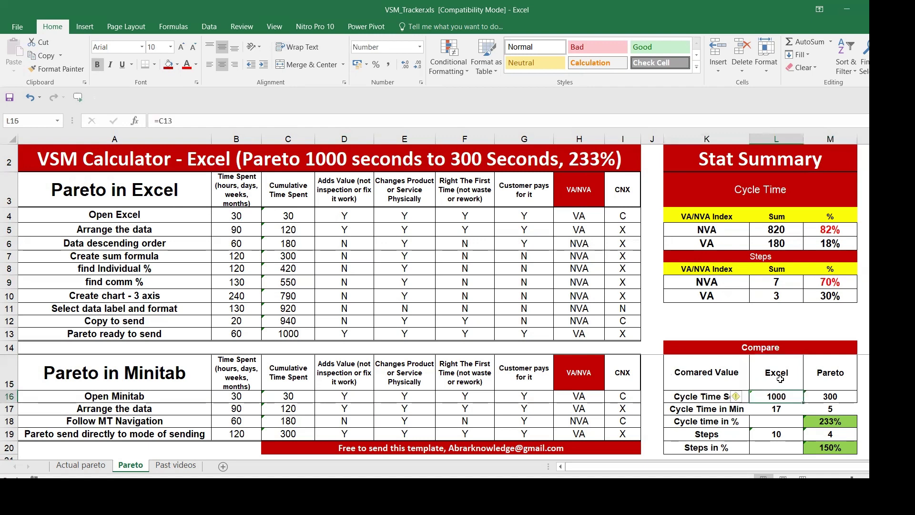
pyautogui.click(786, 411)
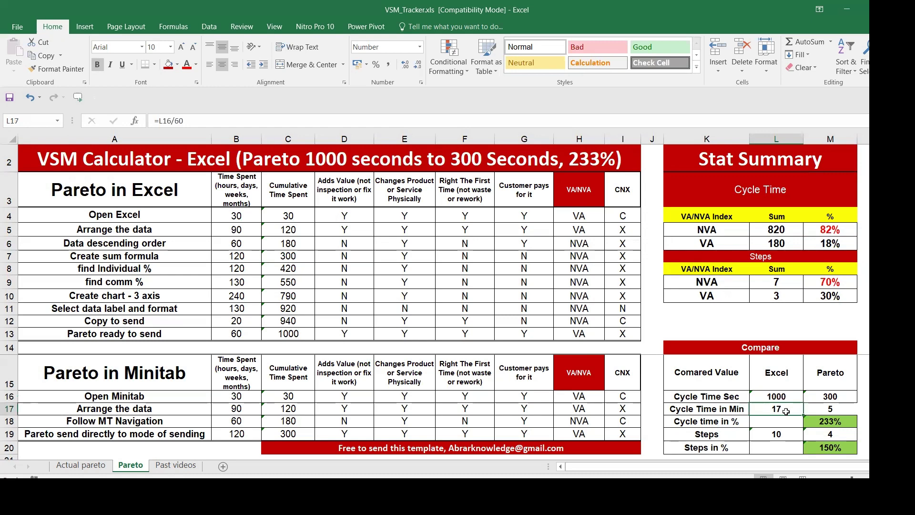
pyautogui.click(836, 398)
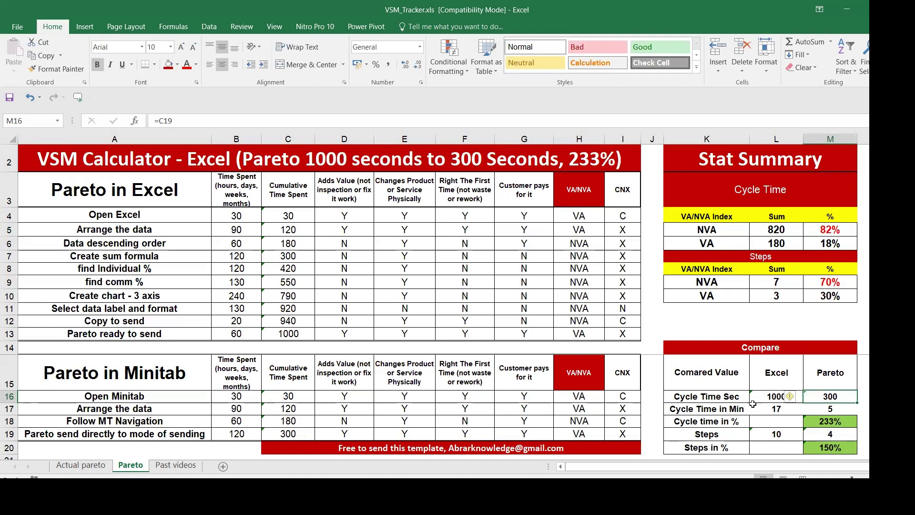
pyautogui.click(834, 406)
pyautogui.click(834, 421)
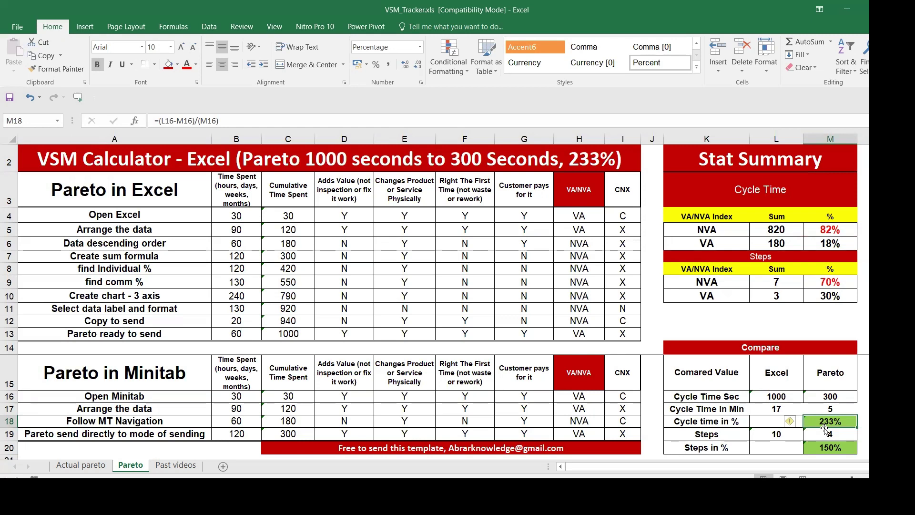
# Step: Enter =(L17-M17)/(M17) in M18, comparing minute values and still showing 233%
pyautogui.write('=(')
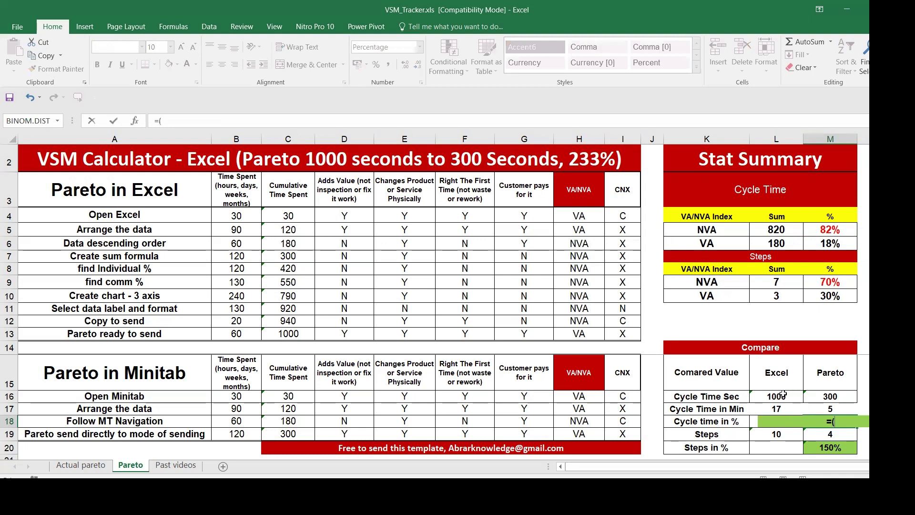
pyautogui.click(779, 411)
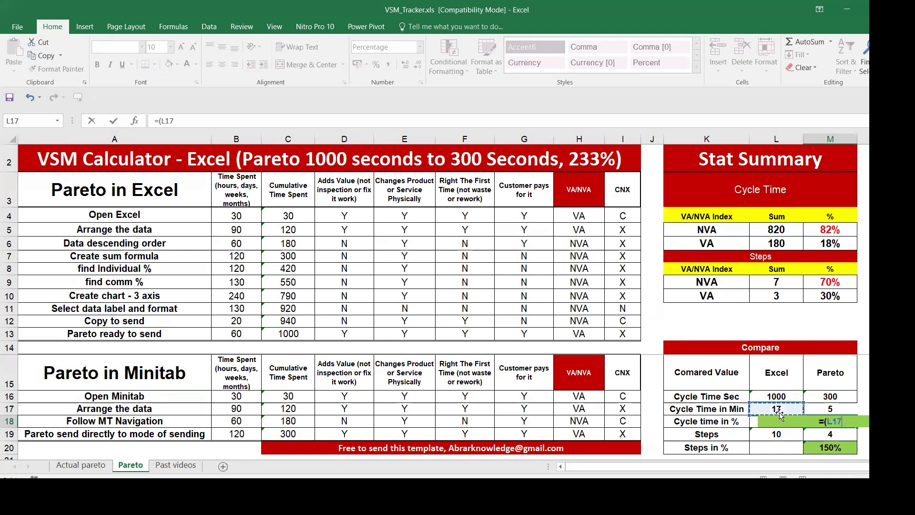
pyautogui.write('-')
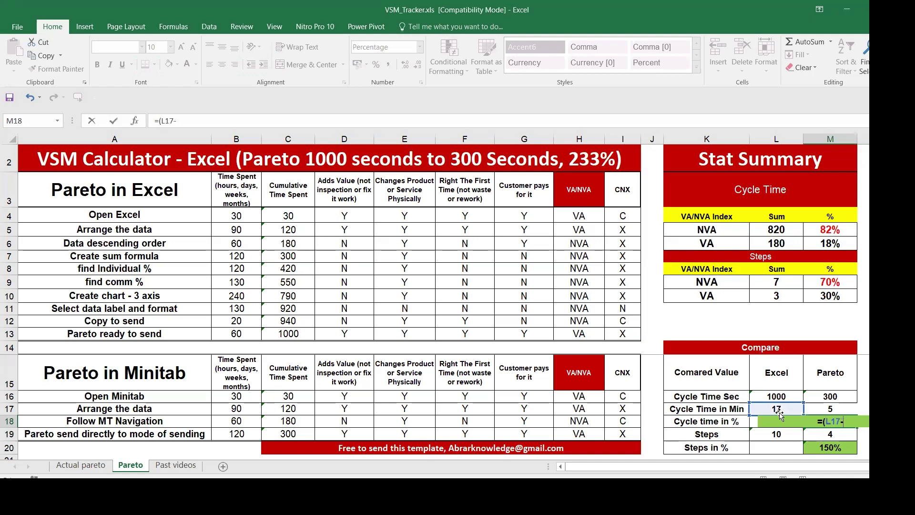
pyautogui.click(826, 409)
pyautogui.write(')/(')
pyautogui.click(828, 409)
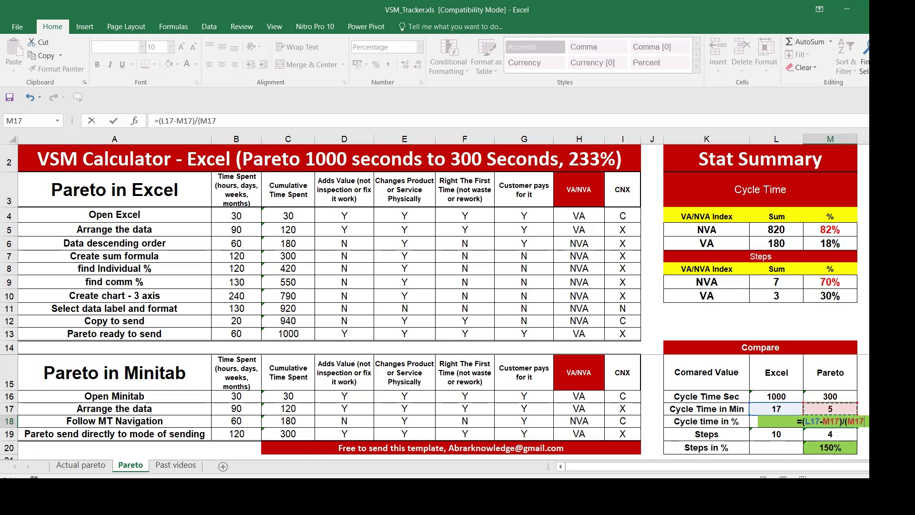
pyautogui.write(')')
pyautogui.press('Return')
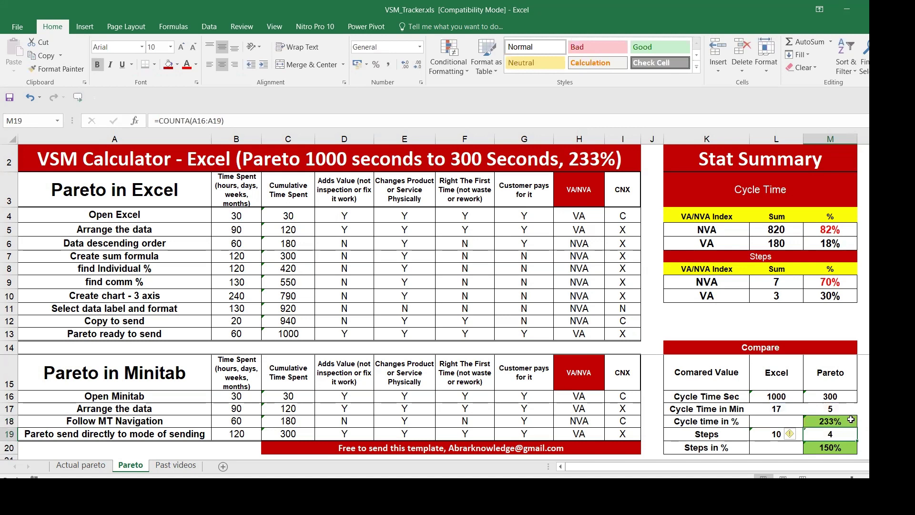
pyautogui.click(767, 436)
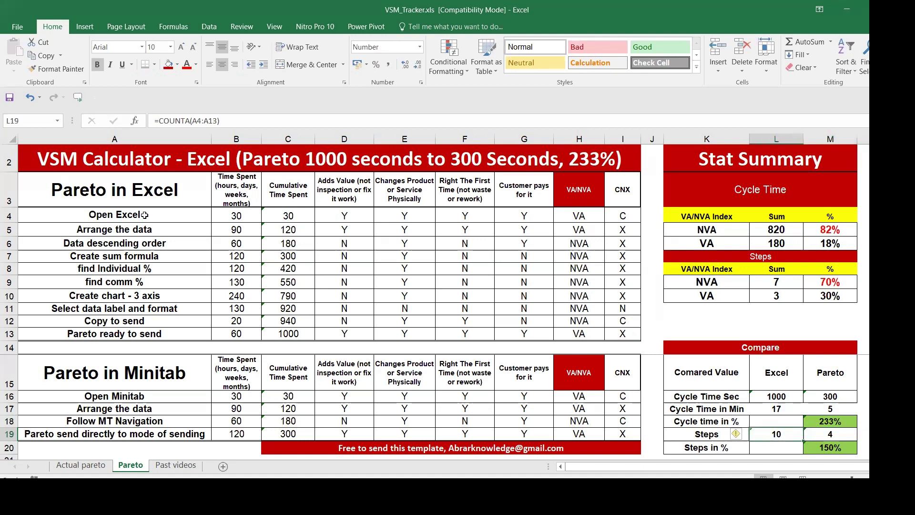
pyautogui.moveTo(144, 217); pyautogui.dragTo(157, 317)
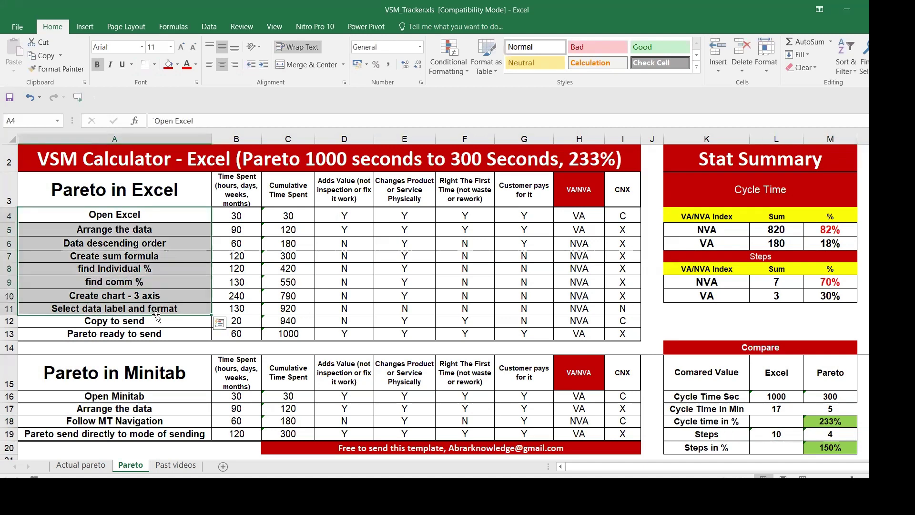
pyautogui.click(835, 435)
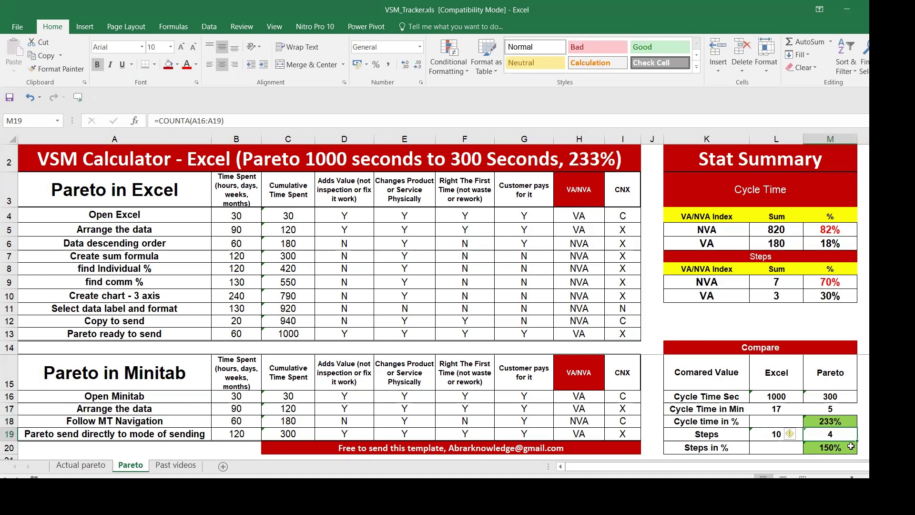
pyautogui.click(851, 447)
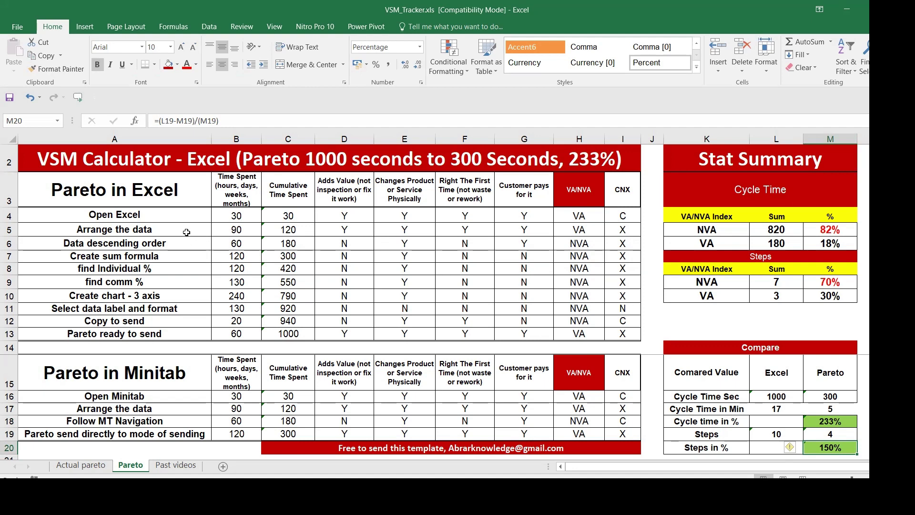
pyautogui.click(168, 191)
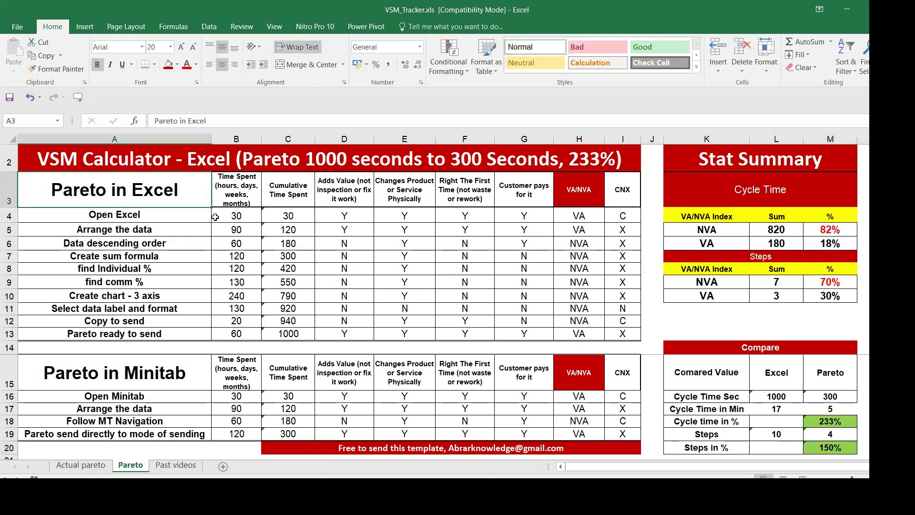
pyautogui.click(389, 449)
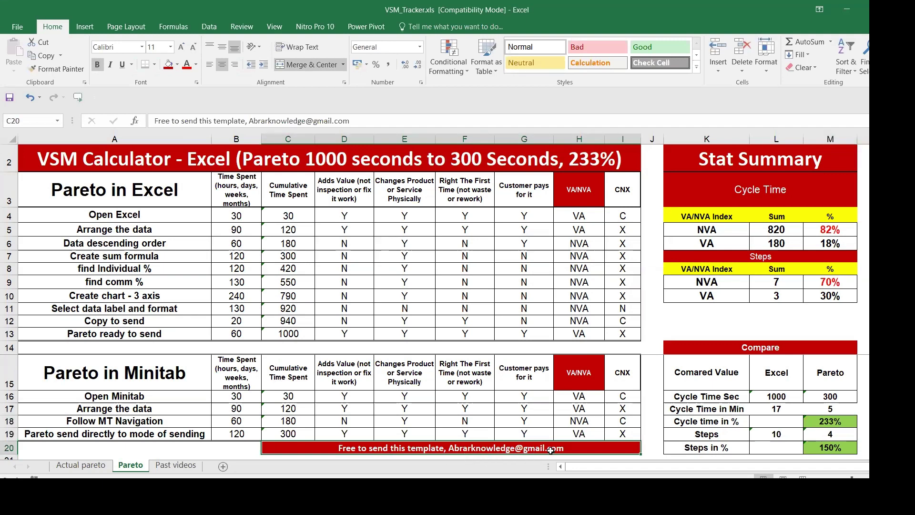
pyautogui.click(502, 373)
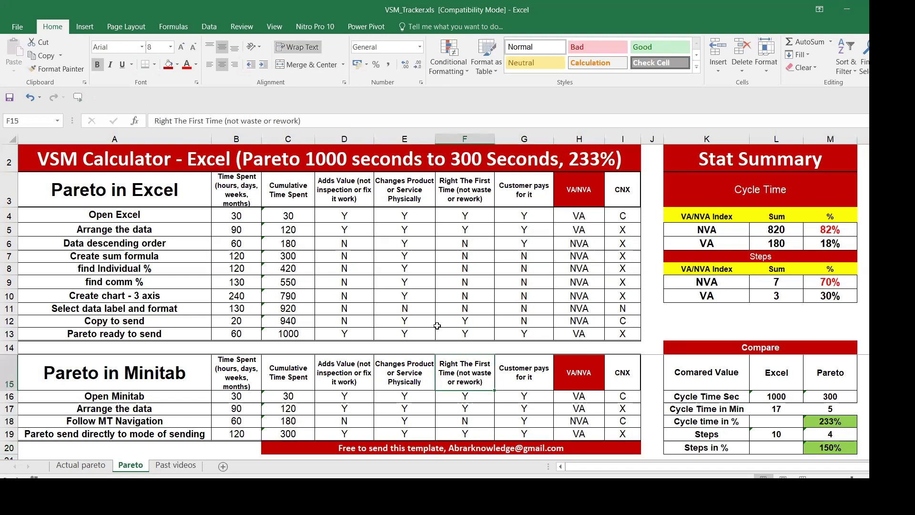
pyautogui.click(288, 230)
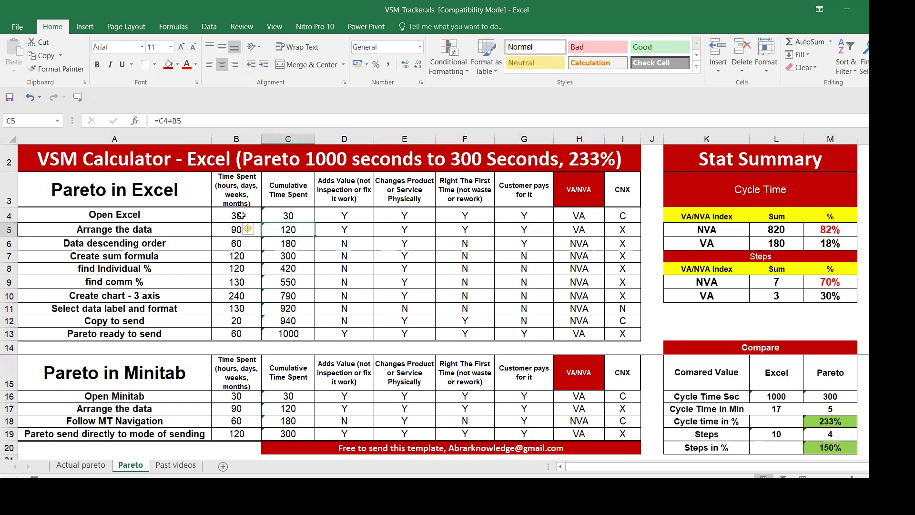
# Step: Set the Minitab step times to 10, 60 and 30 seconds
pyautogui.click(245, 217)
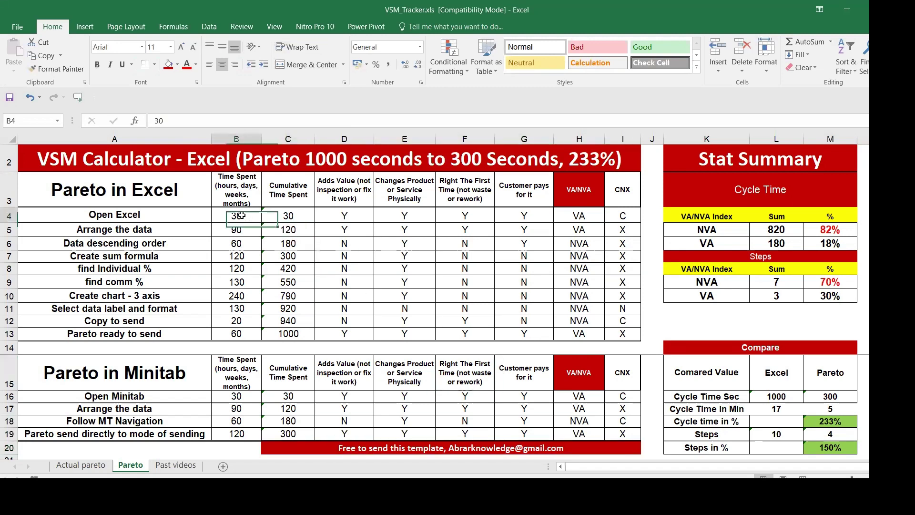
pyautogui.click(243, 396)
pyautogui.write('1')
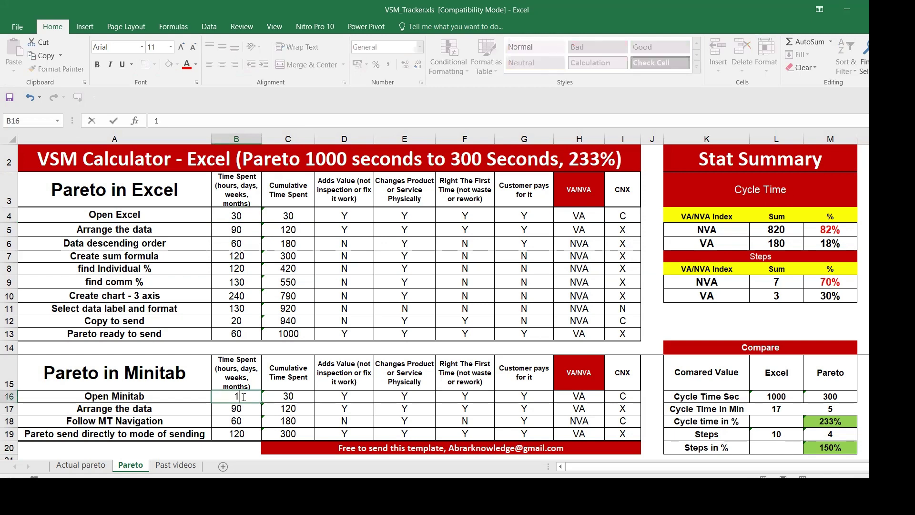
pyautogui.write('0')
pyautogui.press('Return')
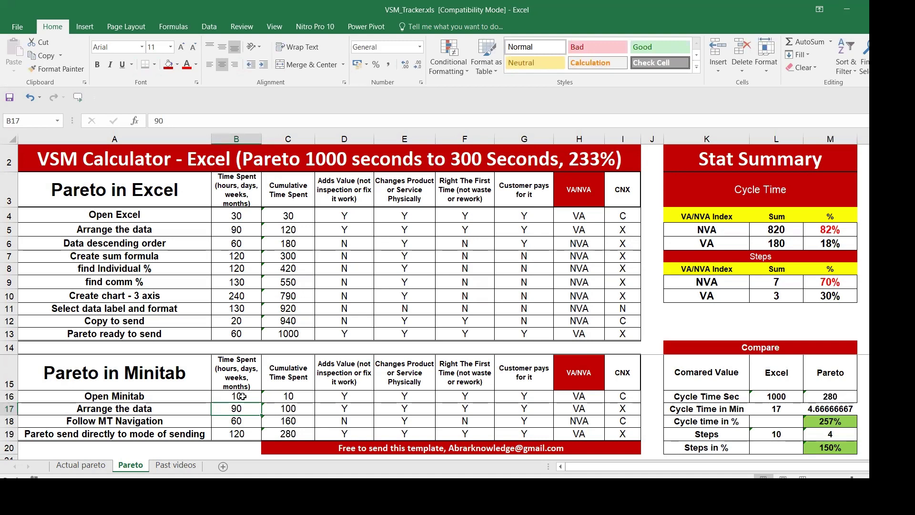
pyautogui.write('60')
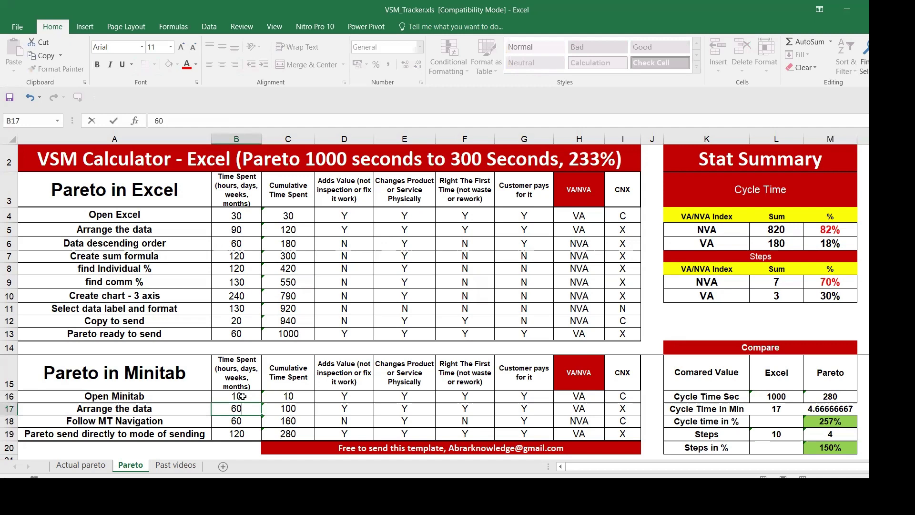
pyautogui.press('Return')
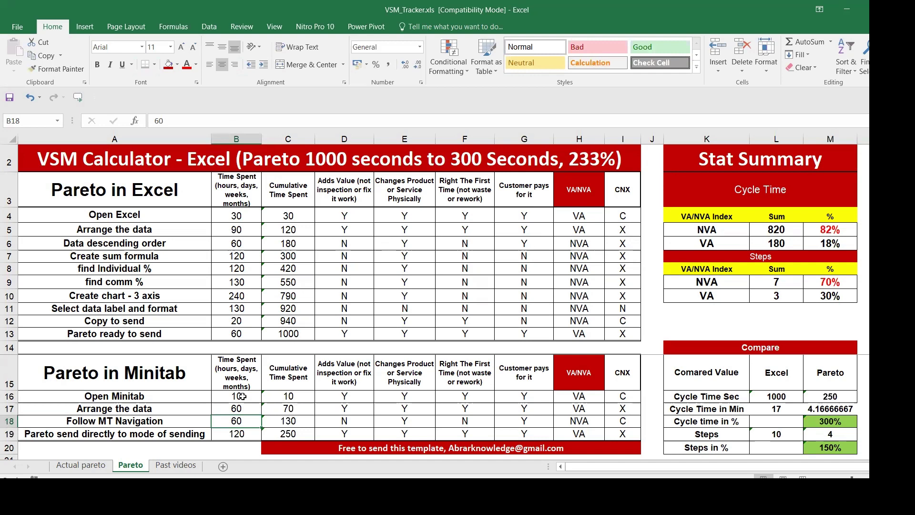
pyautogui.write('30')
pyautogui.press('Return')
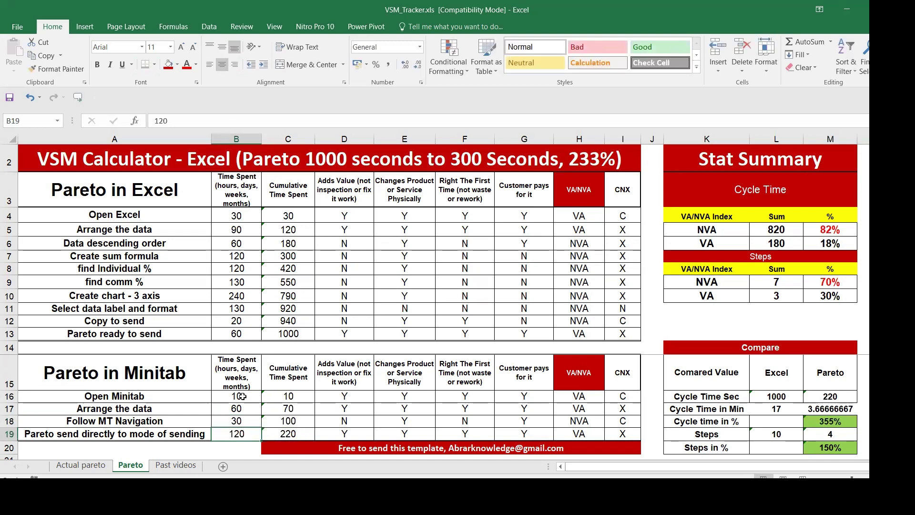
# Step: Change the Open Excel time to 60 seconds
pyautogui.click(229, 217)
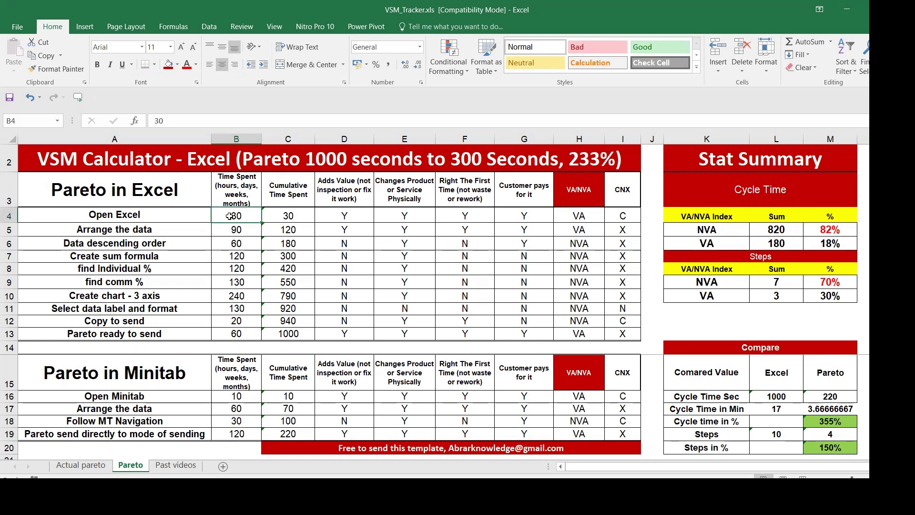
pyautogui.write('60')
pyautogui.press('Return')
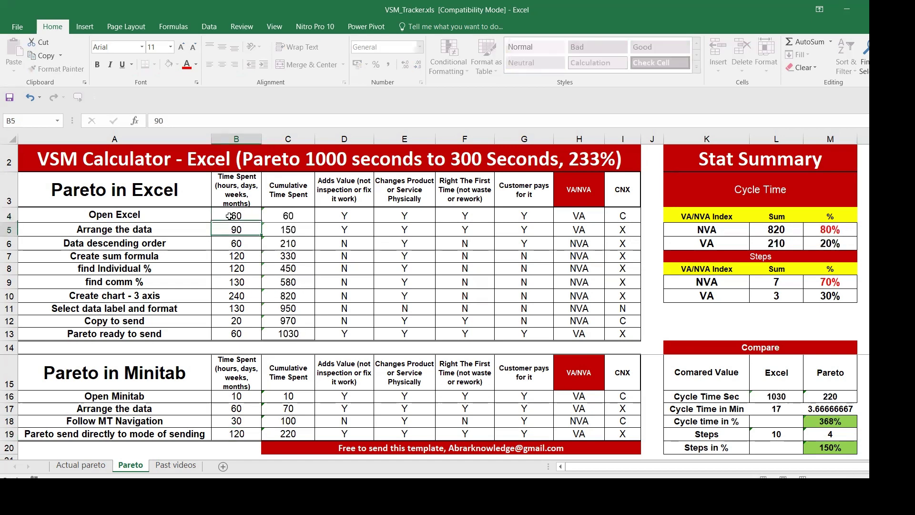